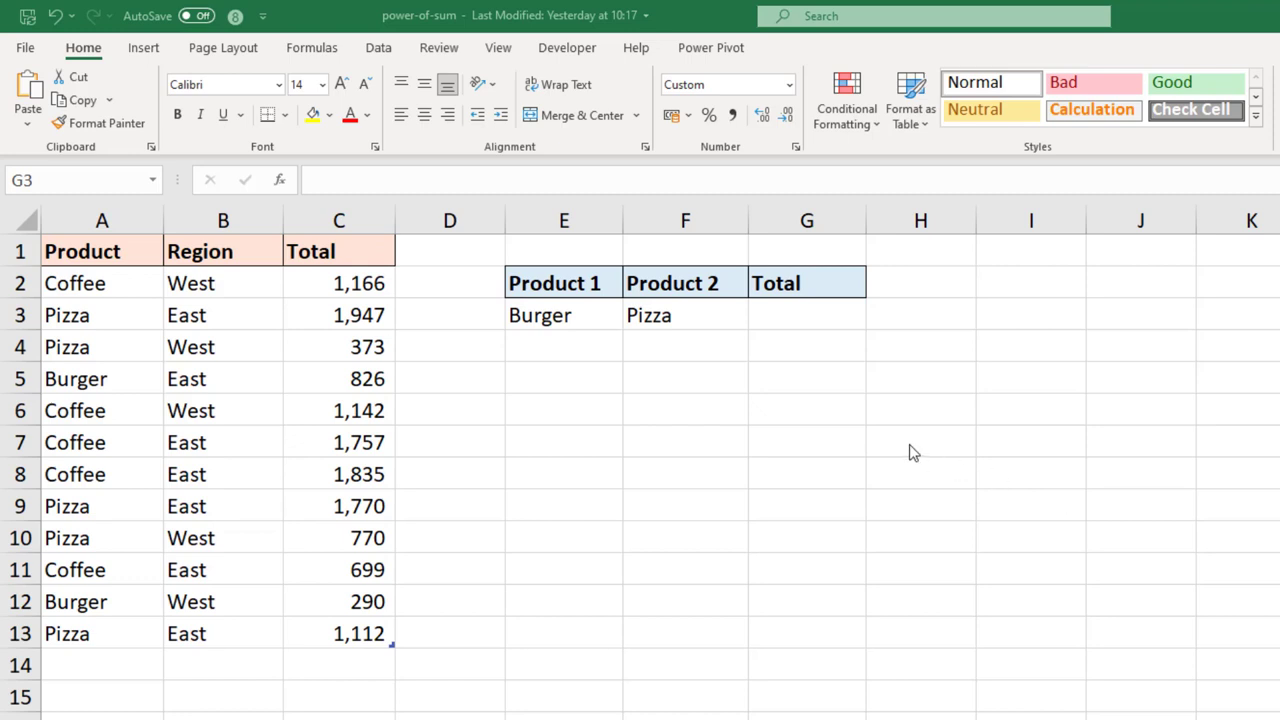
Enter =SUM(tblSales[Total]*(tblSales[Product]=E3:F3)) in G3 to total Burger and Pizza sales (7,088).
left_click(841, 322)
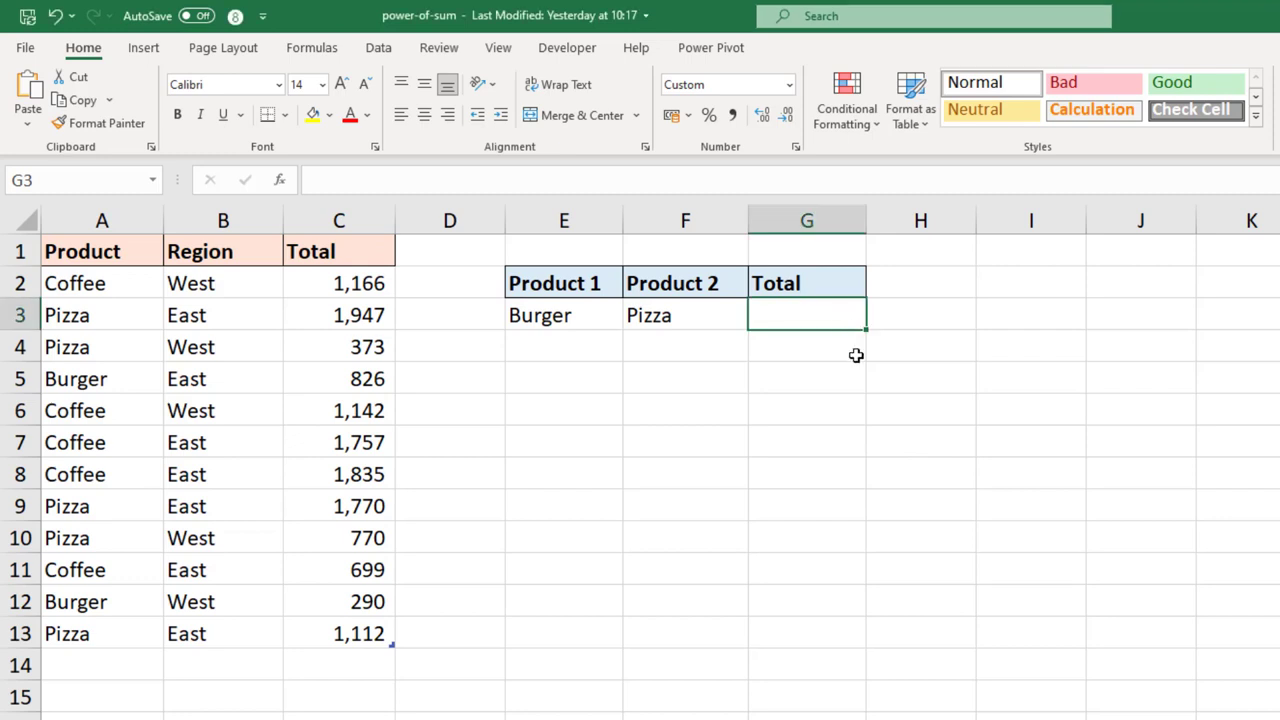
type("=sum(")
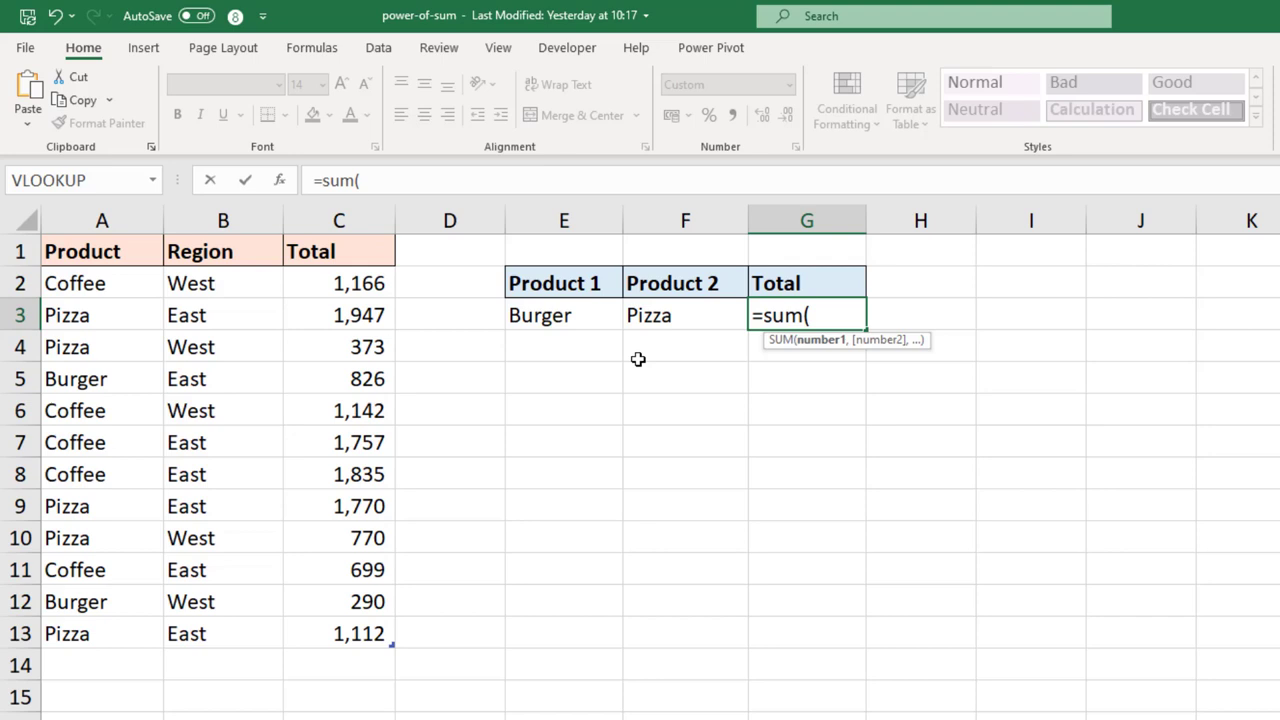
left_click(350, 236)
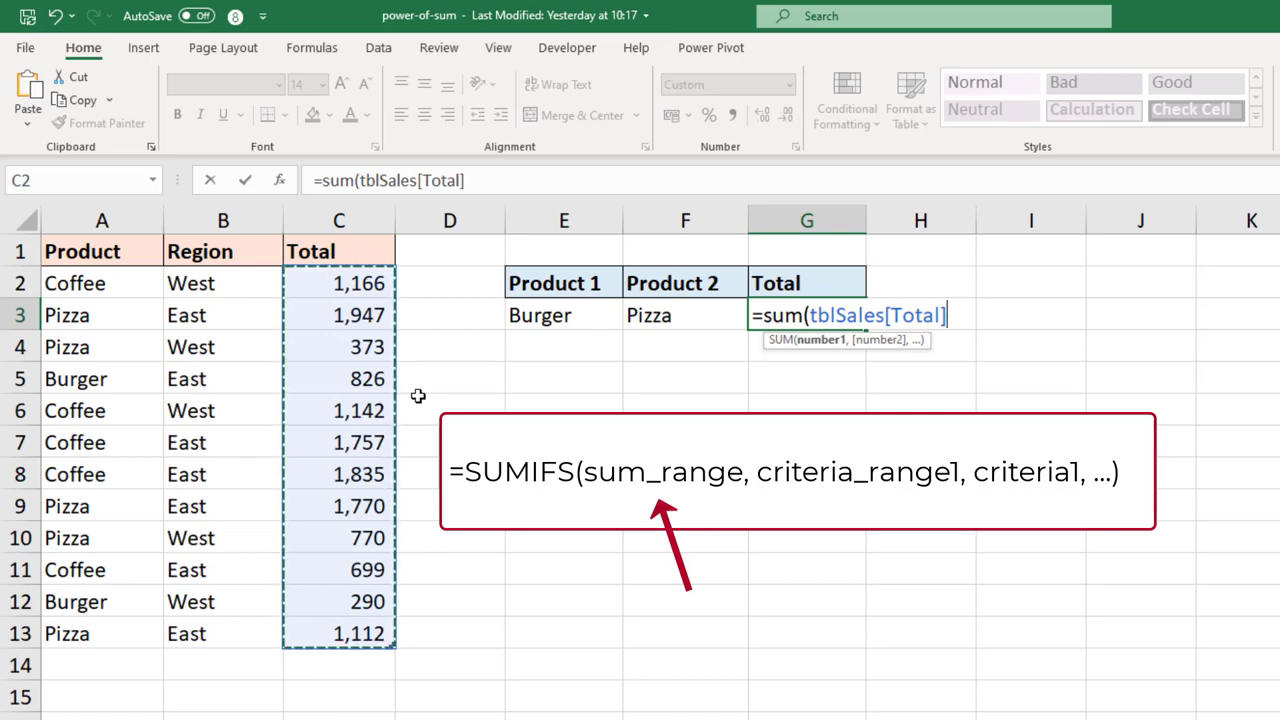
type("*")
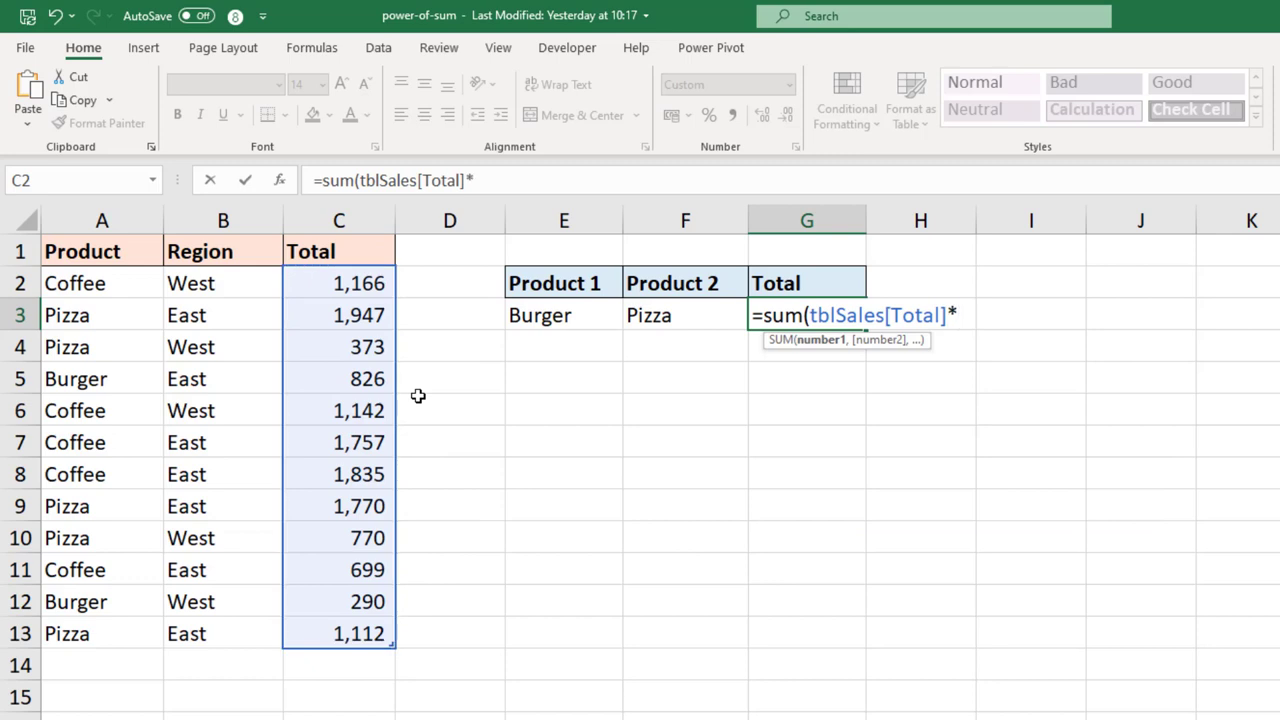
type("(")
left_click(111, 237)
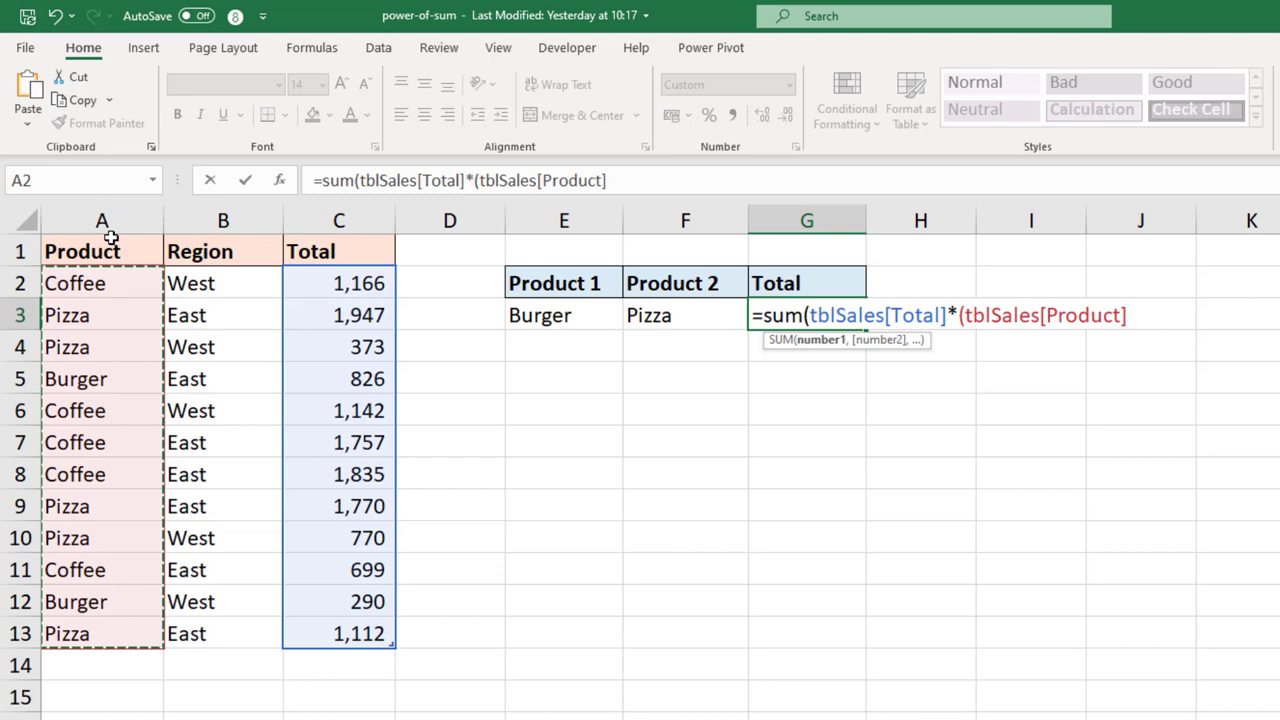
type("=")
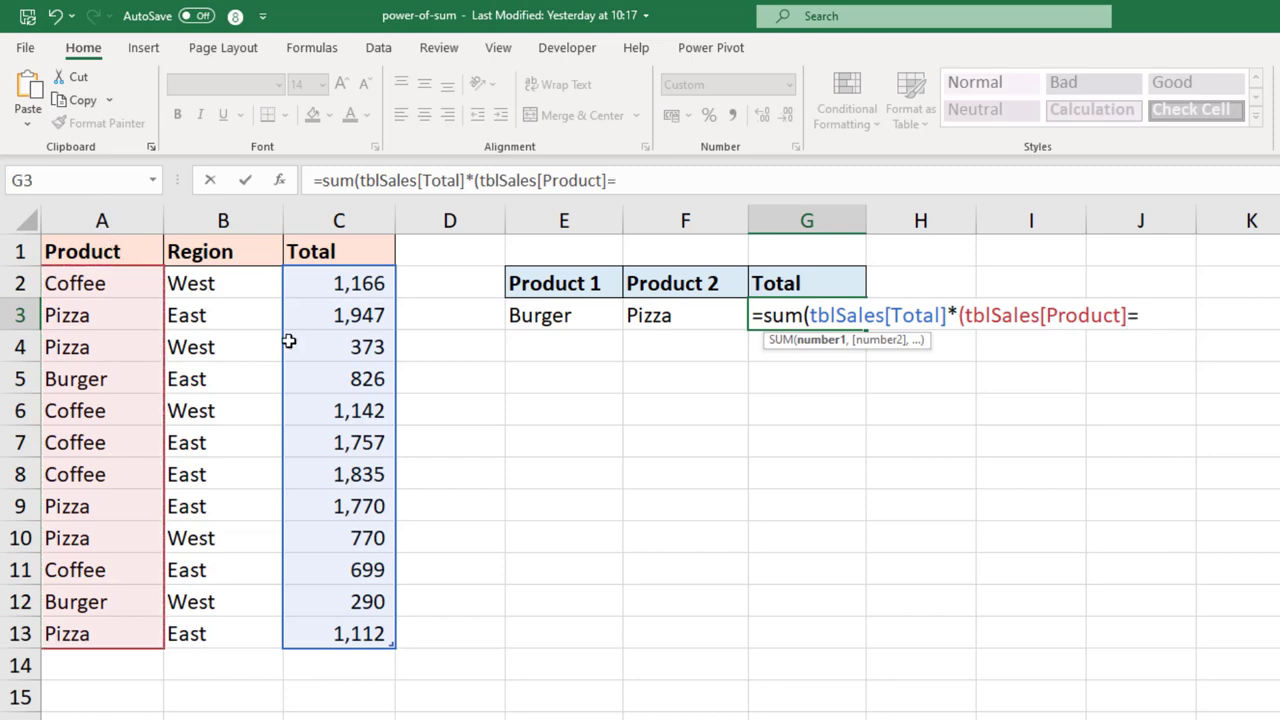
left_click(560, 320)
left_click_drag(605, 320, 657, 318)
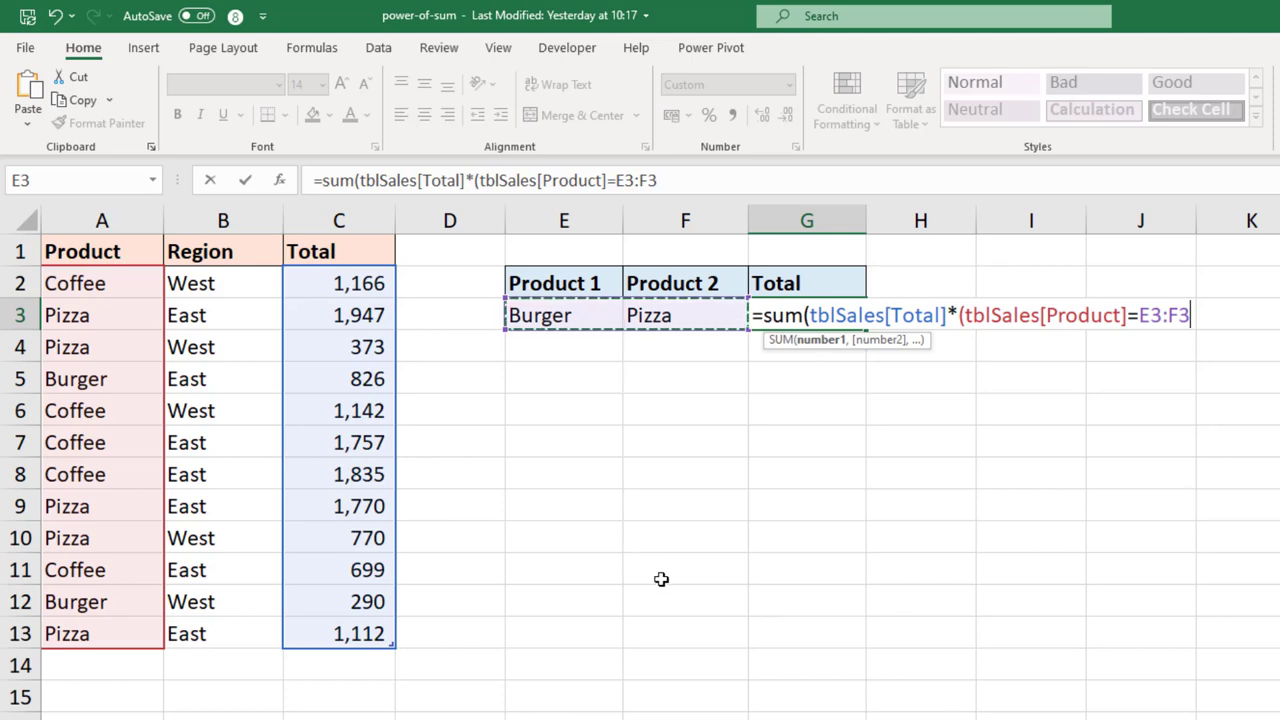
type(")")
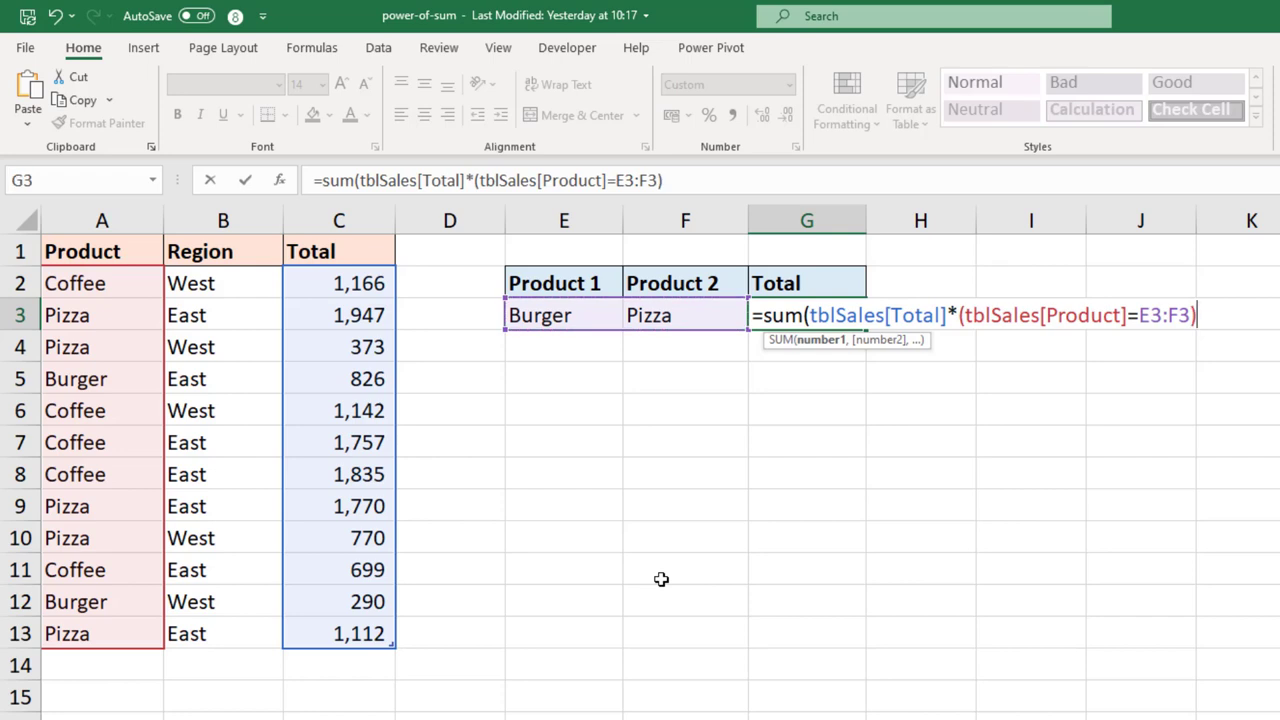
type(")")
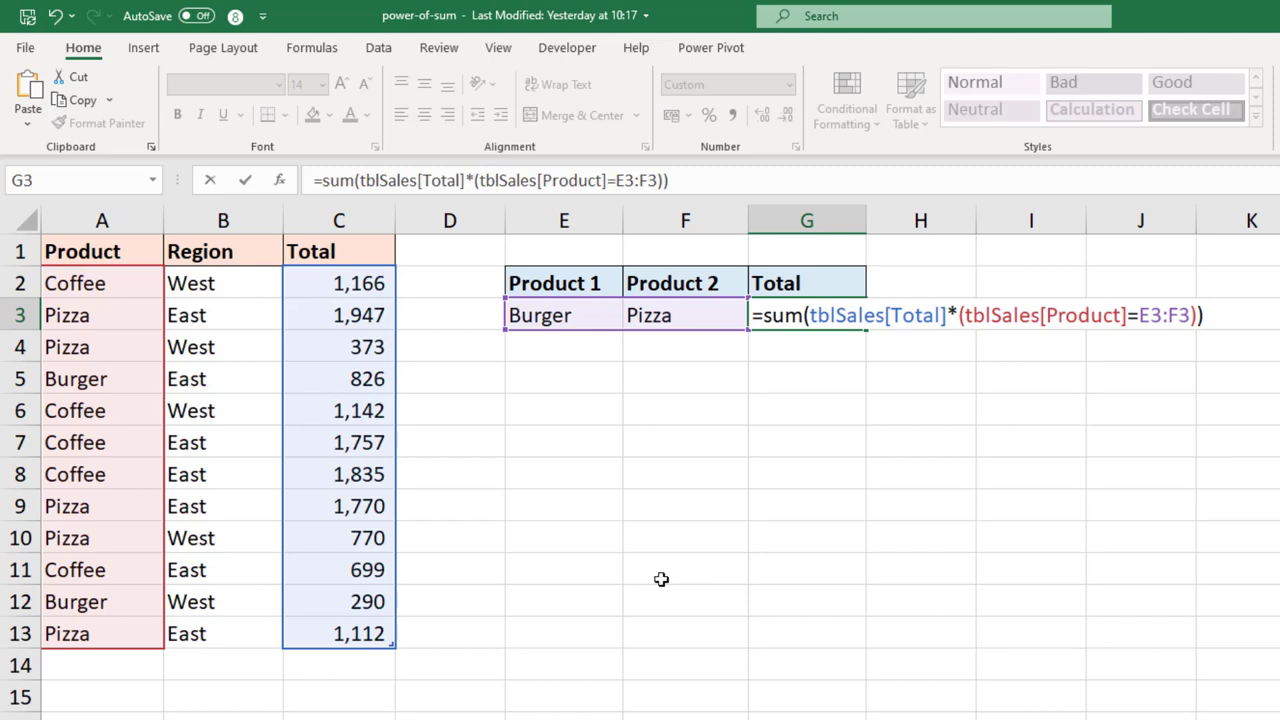
key("Return")
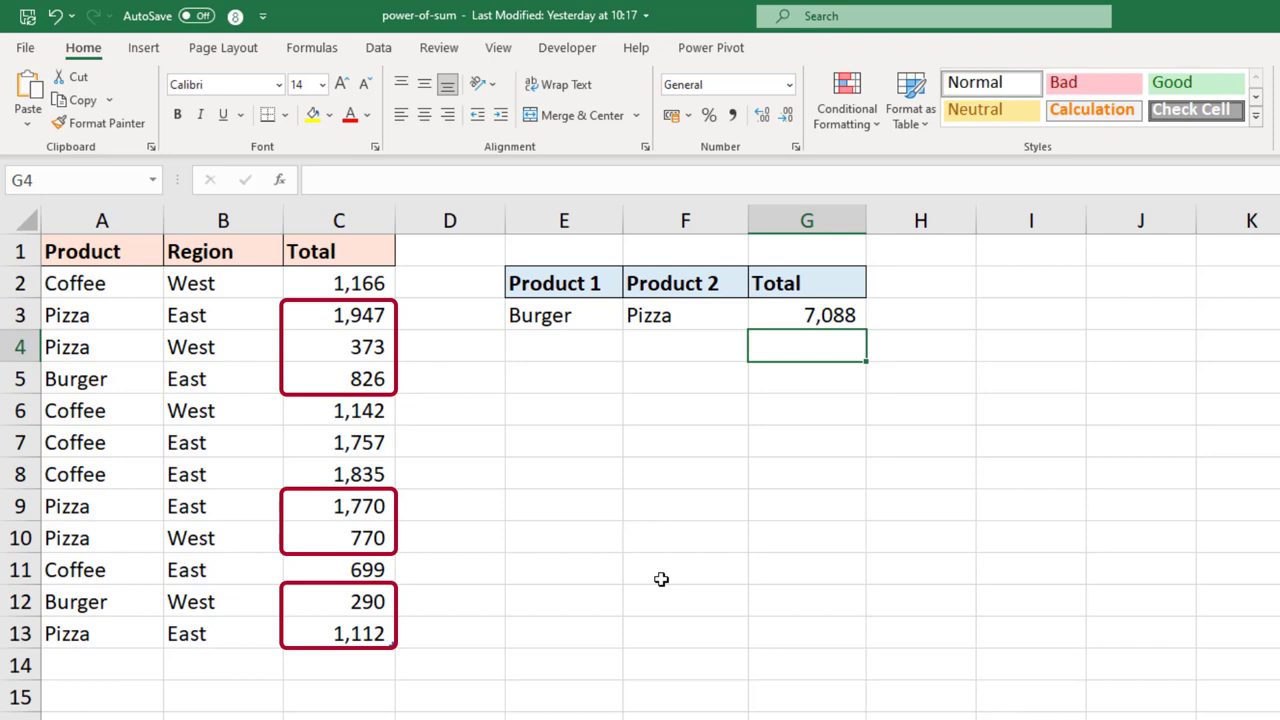
key("Up")
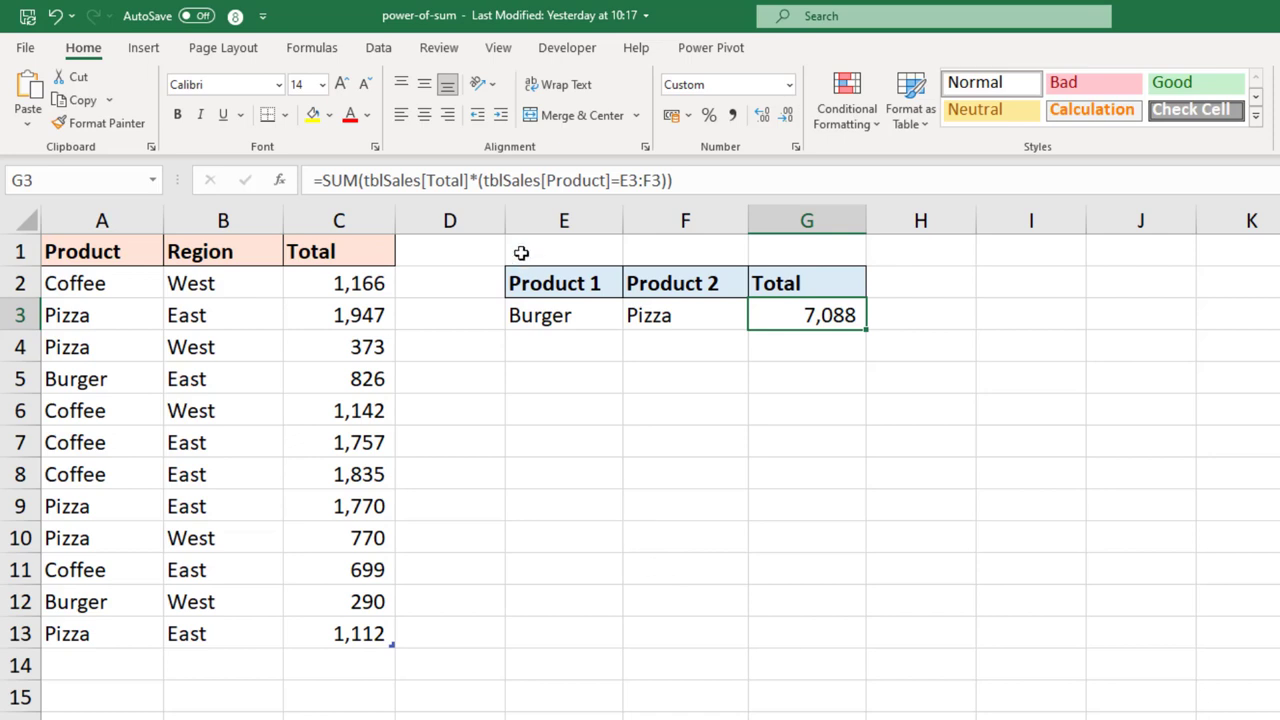
left_click_drag(478, 180, 670, 181)
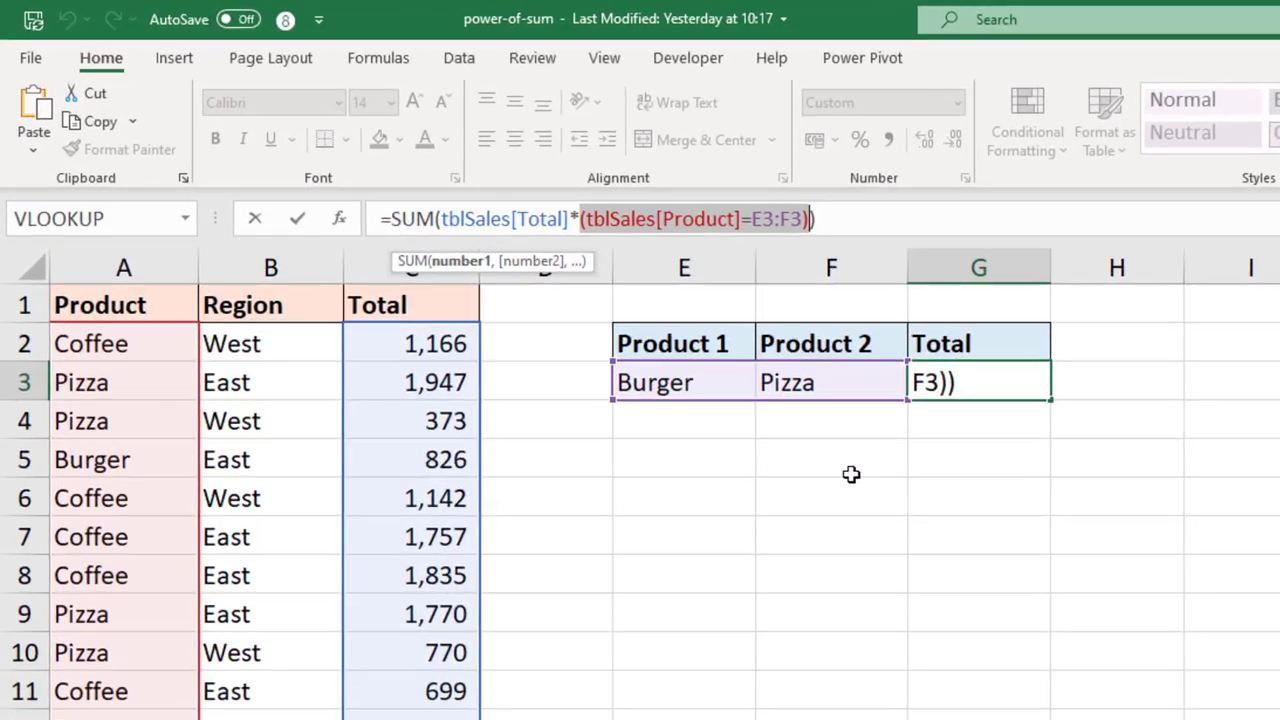
key("F9")
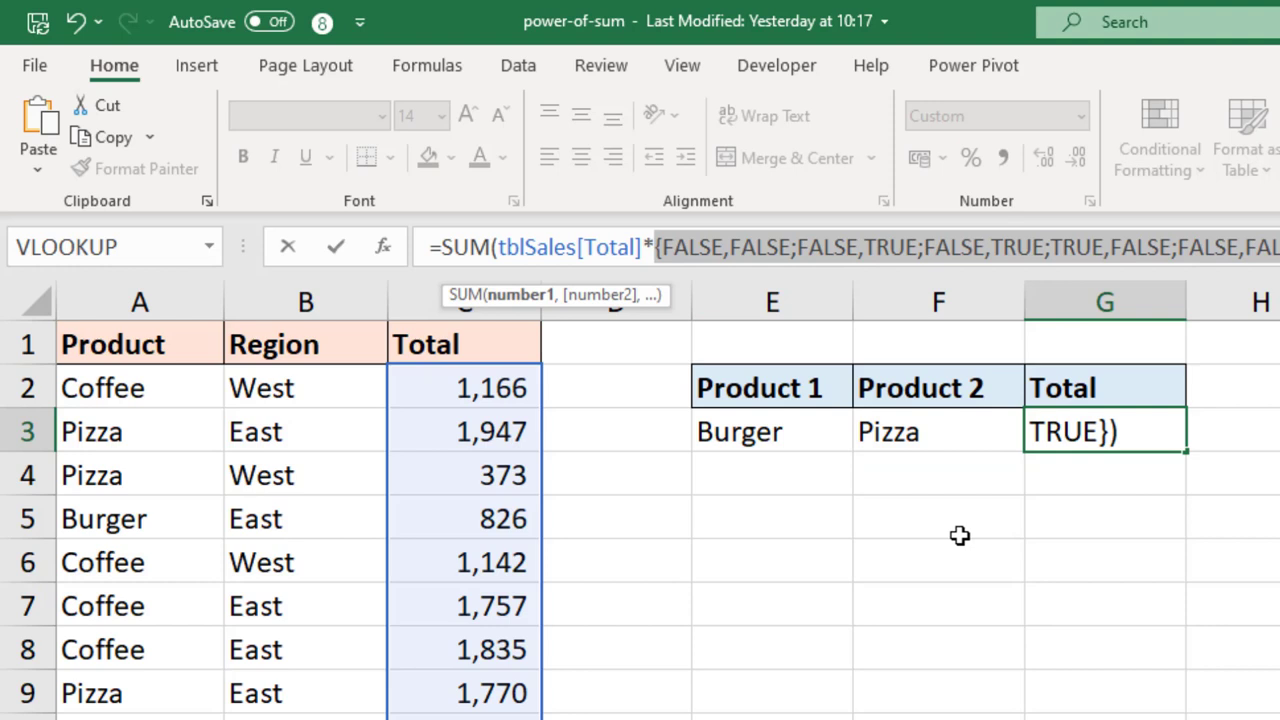
key("ctrl+z")
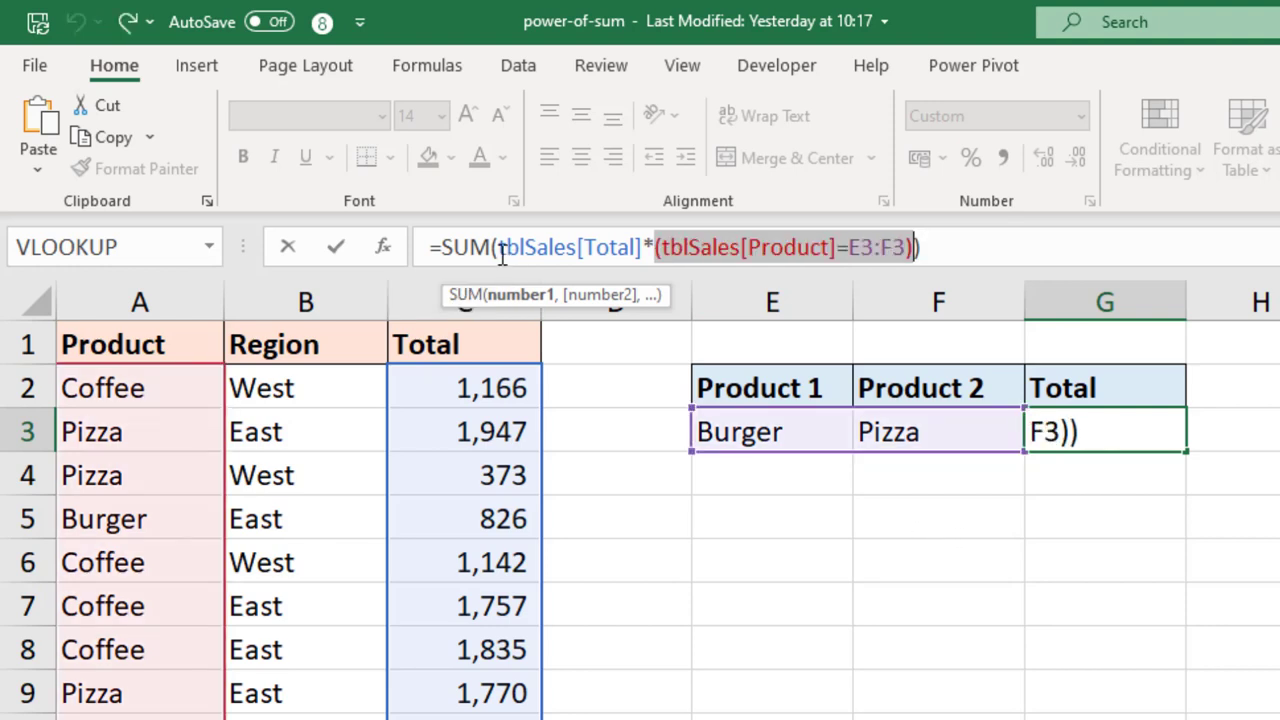
left_click_drag(500, 250, 914, 249)
key("F9")
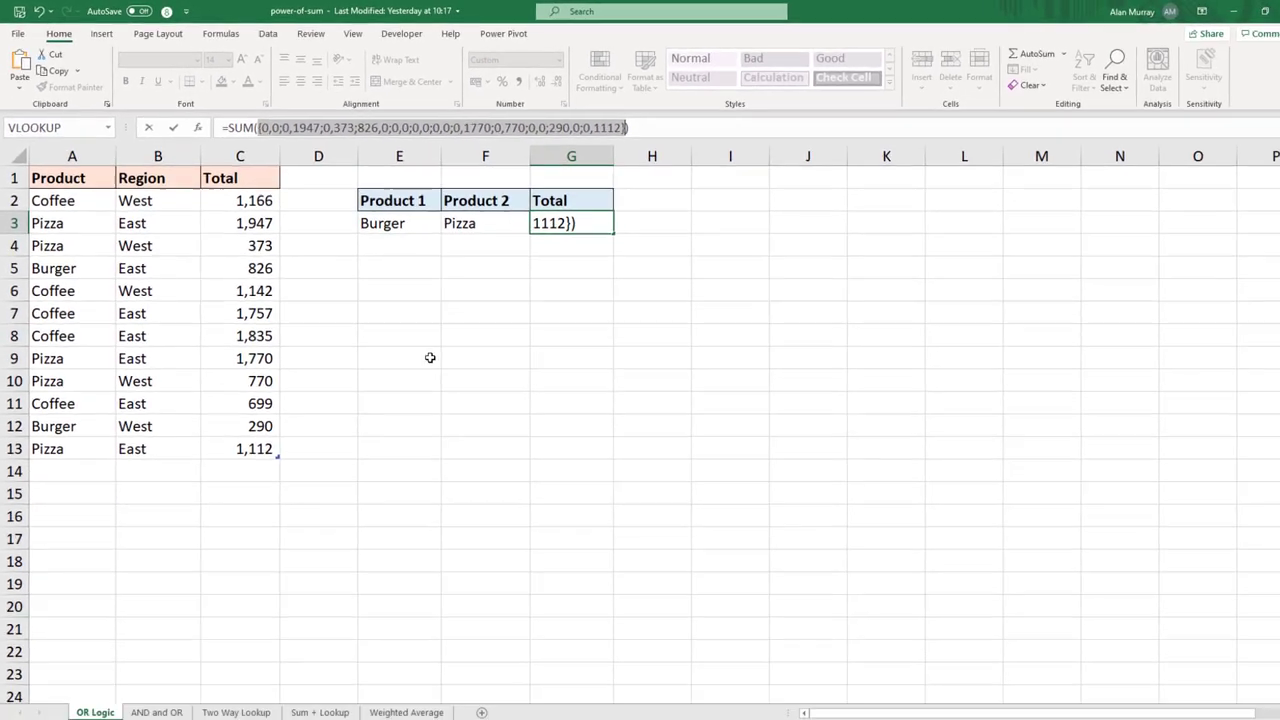
key("Escape")
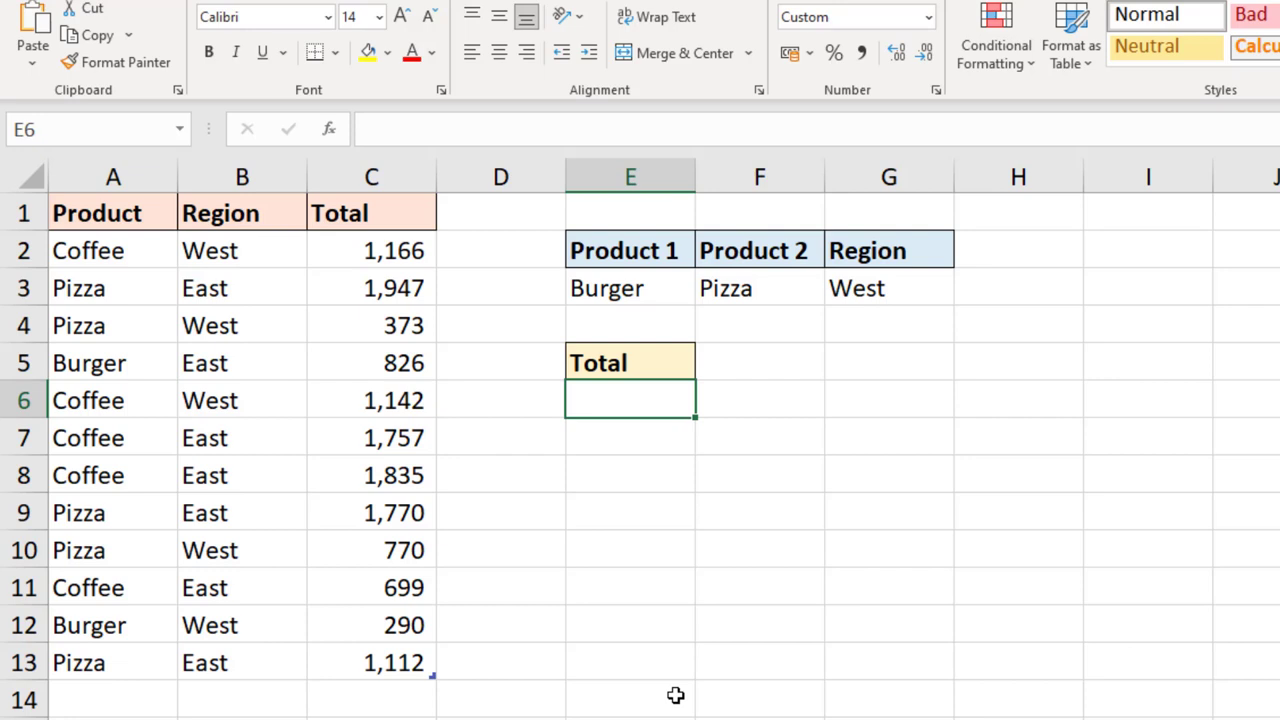
Start E6's SUM of tblSales2[Total] where Product matches Burger or Pizza in E3:F3.
type("=sum(")
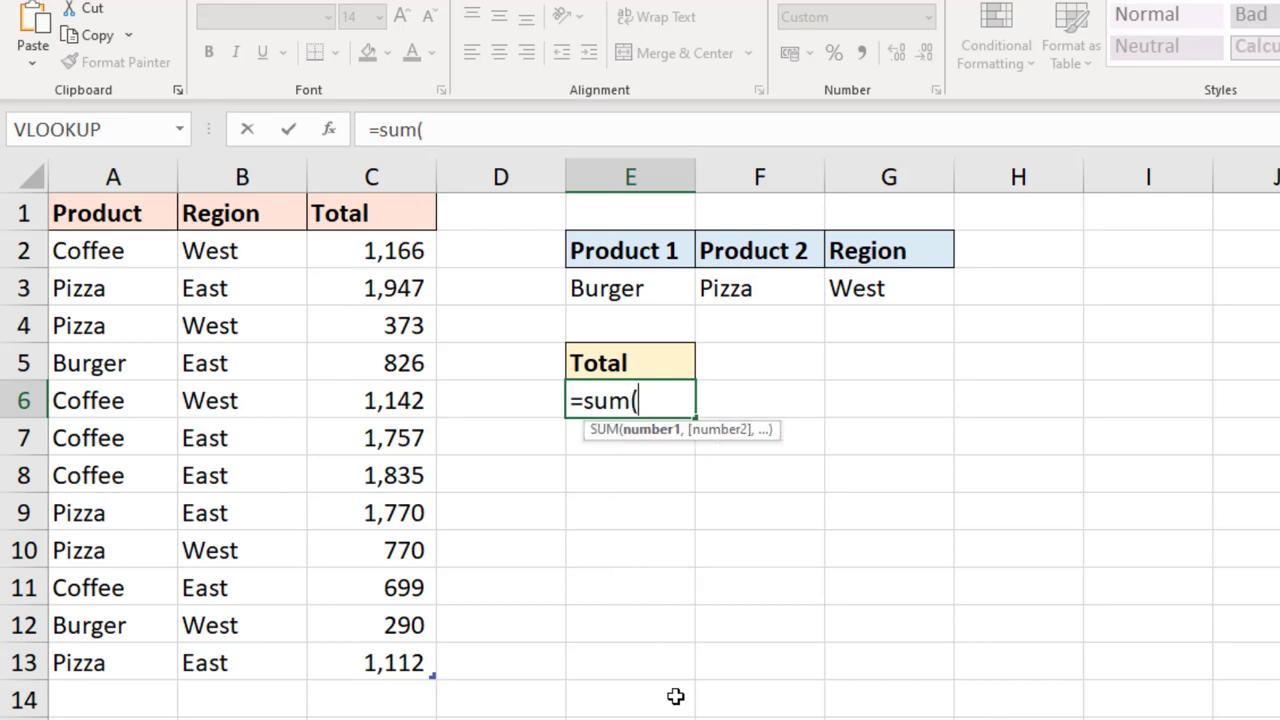
left_click(381, 201)
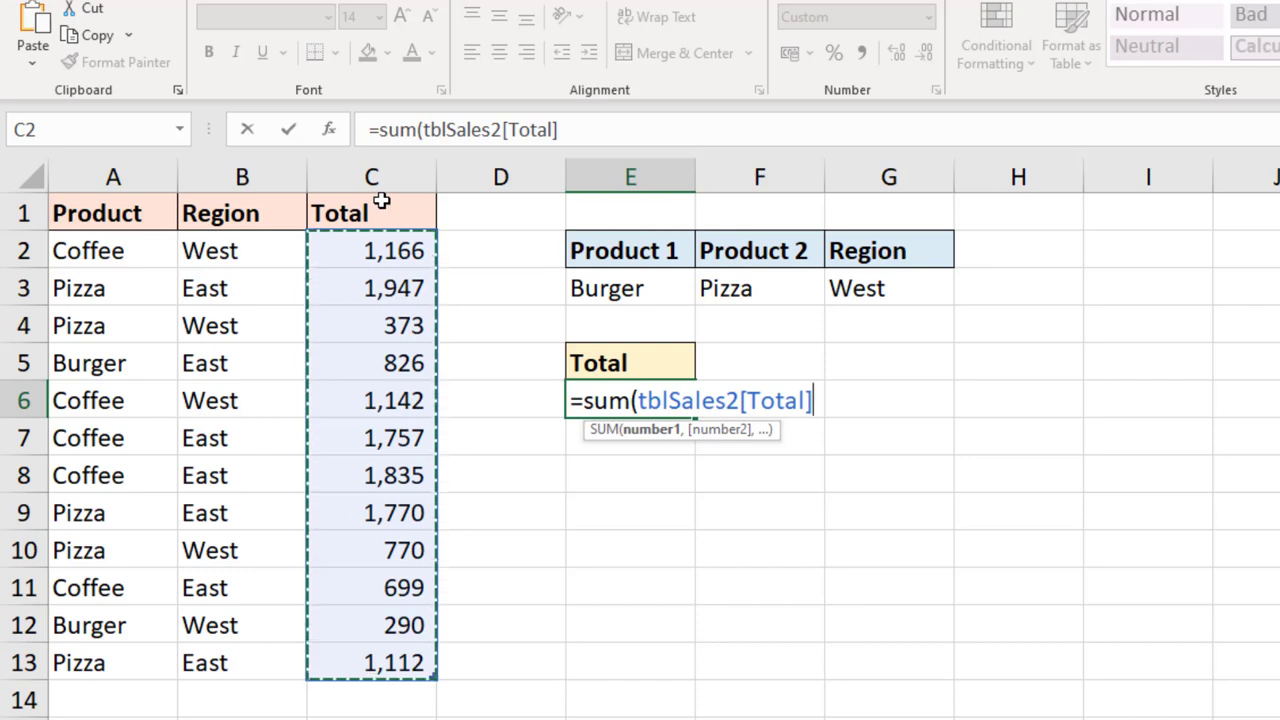
type("*(")
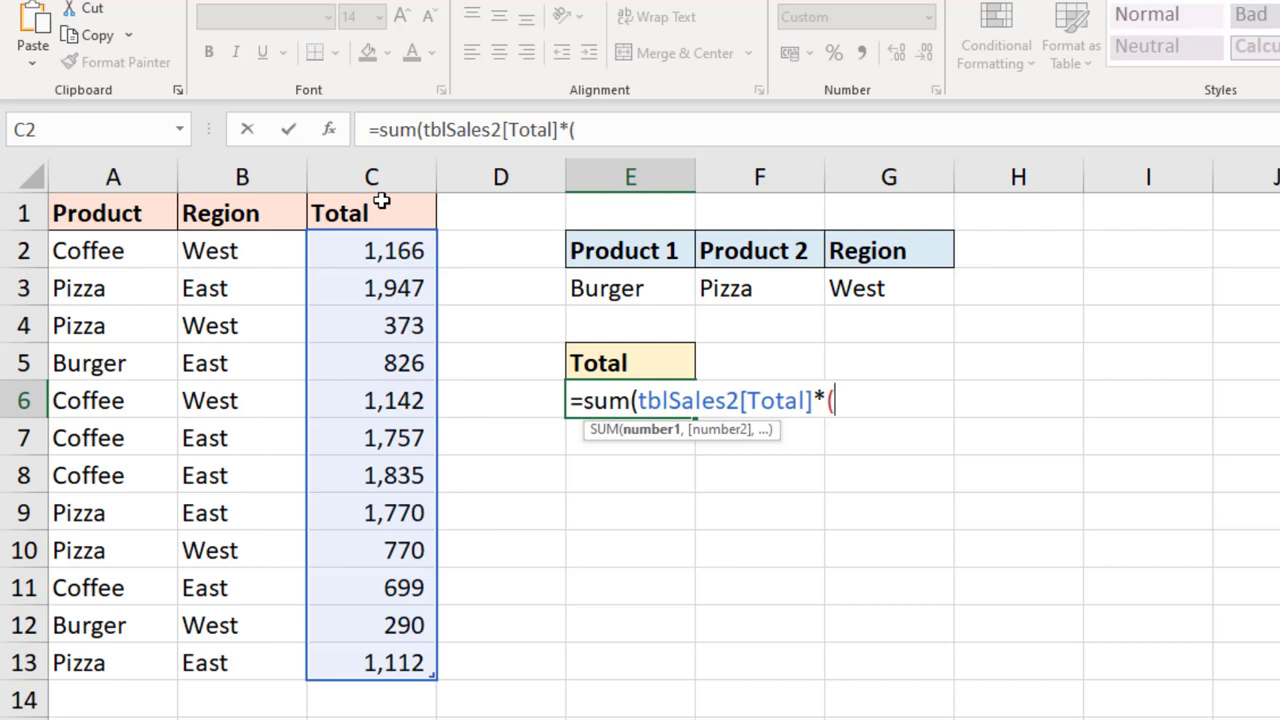
left_click(131, 195)
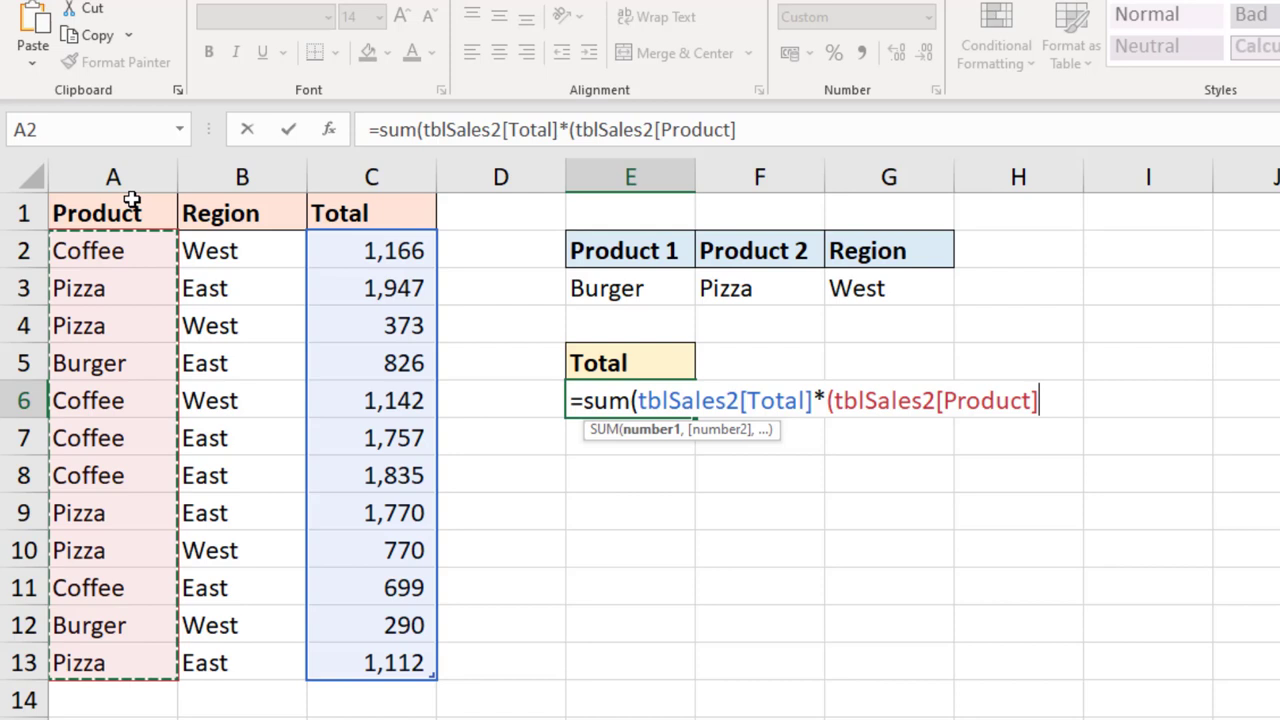
type("=")
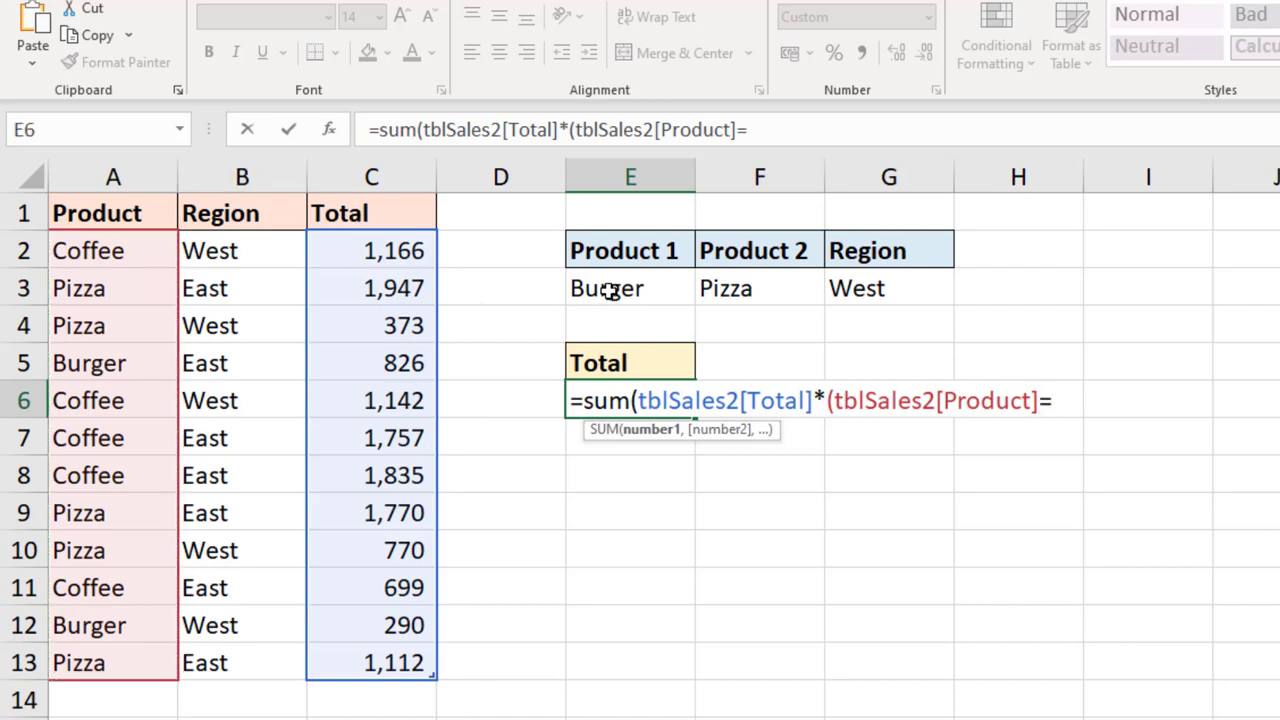
left_click_drag(600, 290, 722, 296)
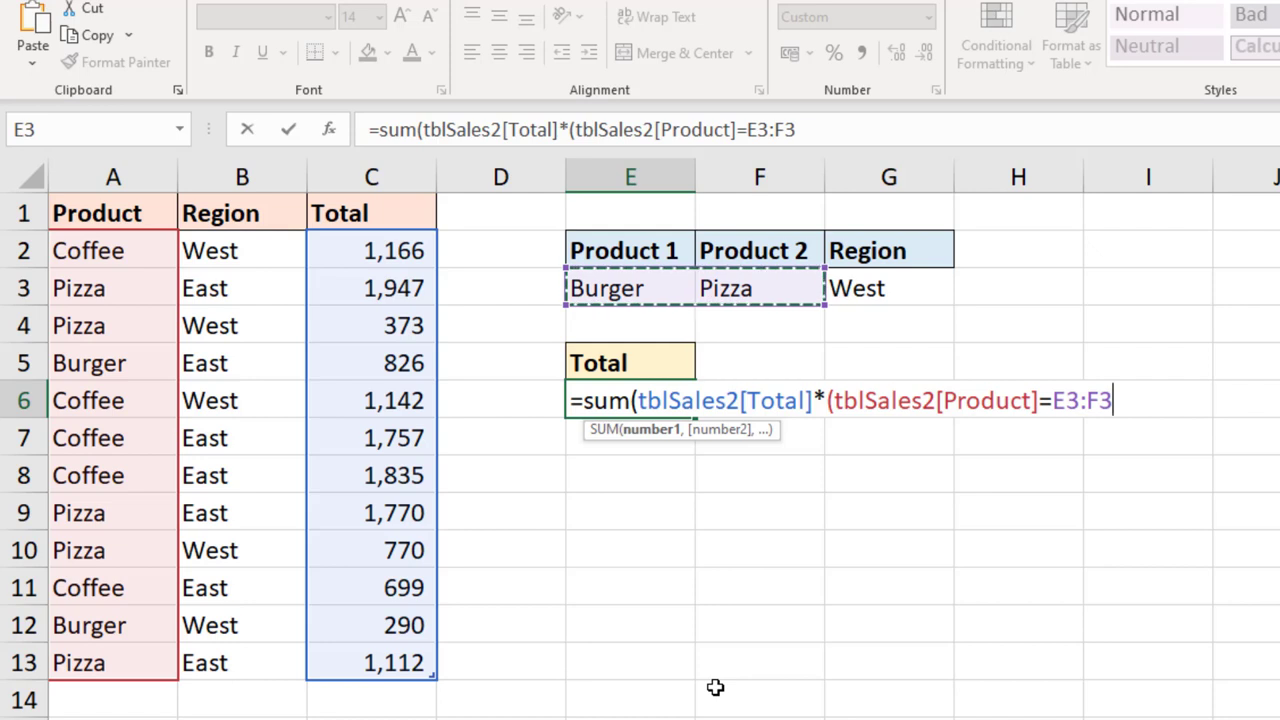
type(")*)")
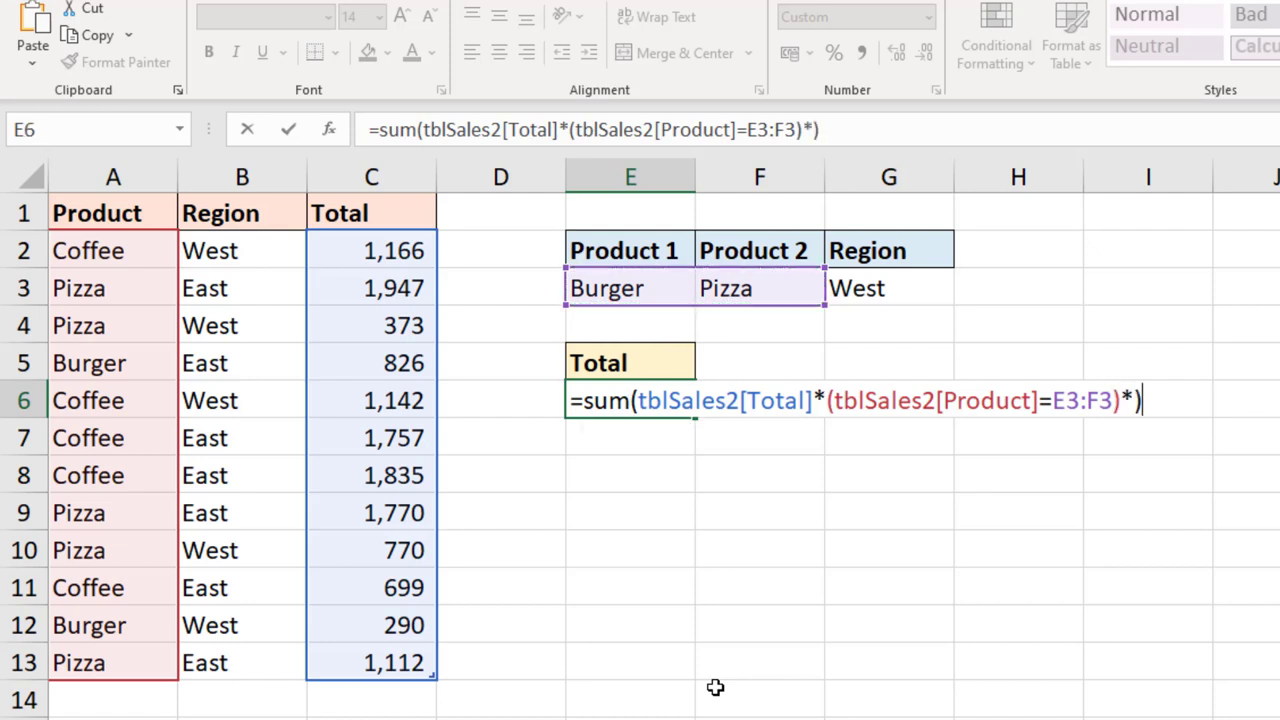
Add the criterion tblSales2[Region]=G3 for West and commit the formula, giving 1,433.
key("BackSpace")
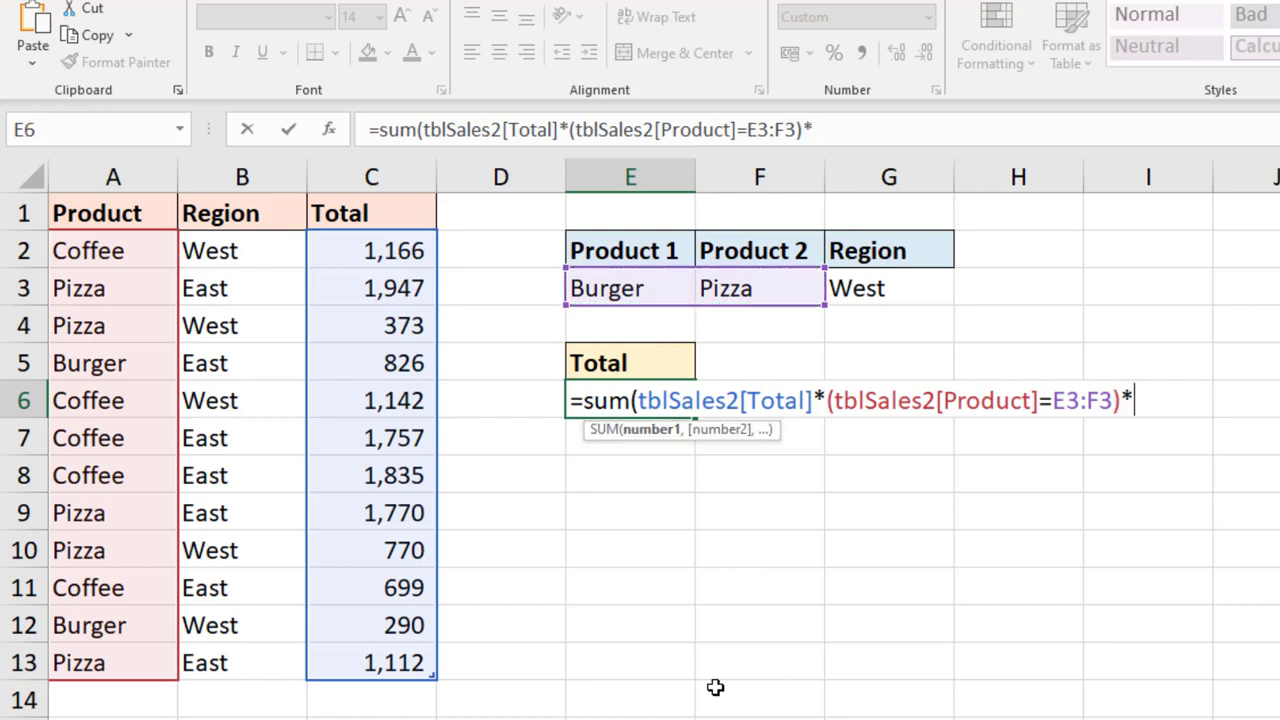
type("(")
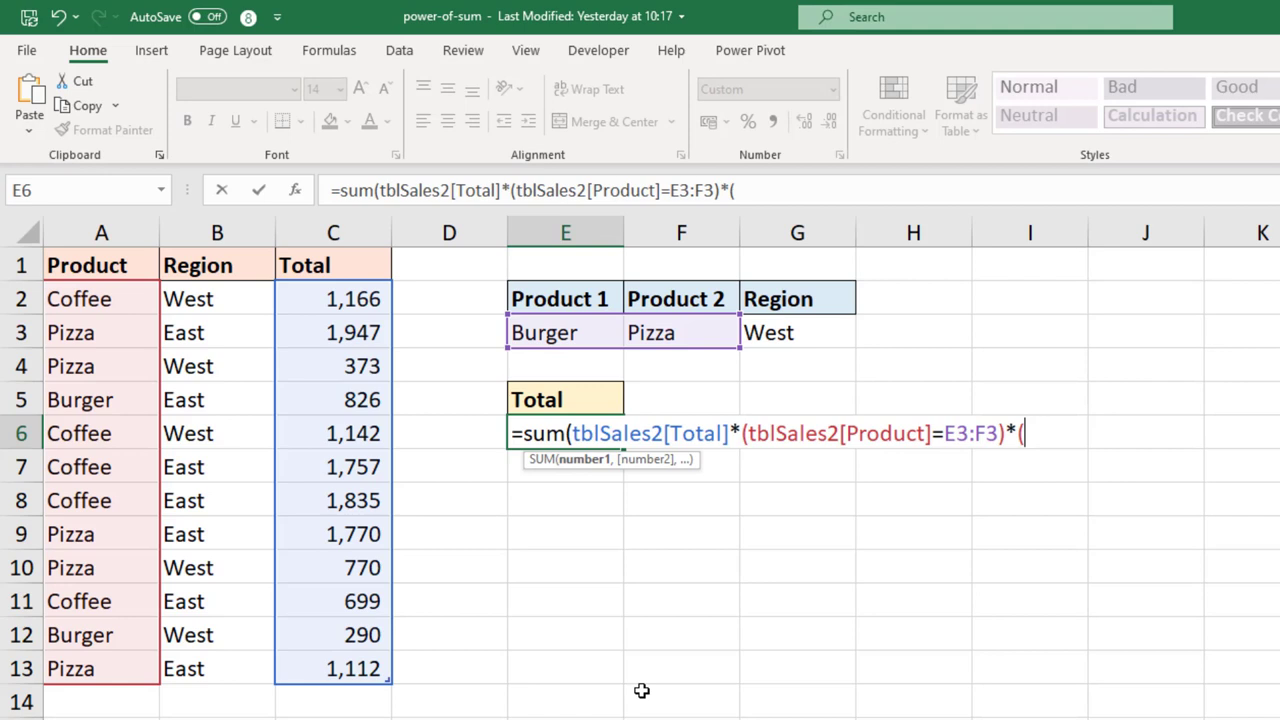
left_click(228, 255)
type("=")
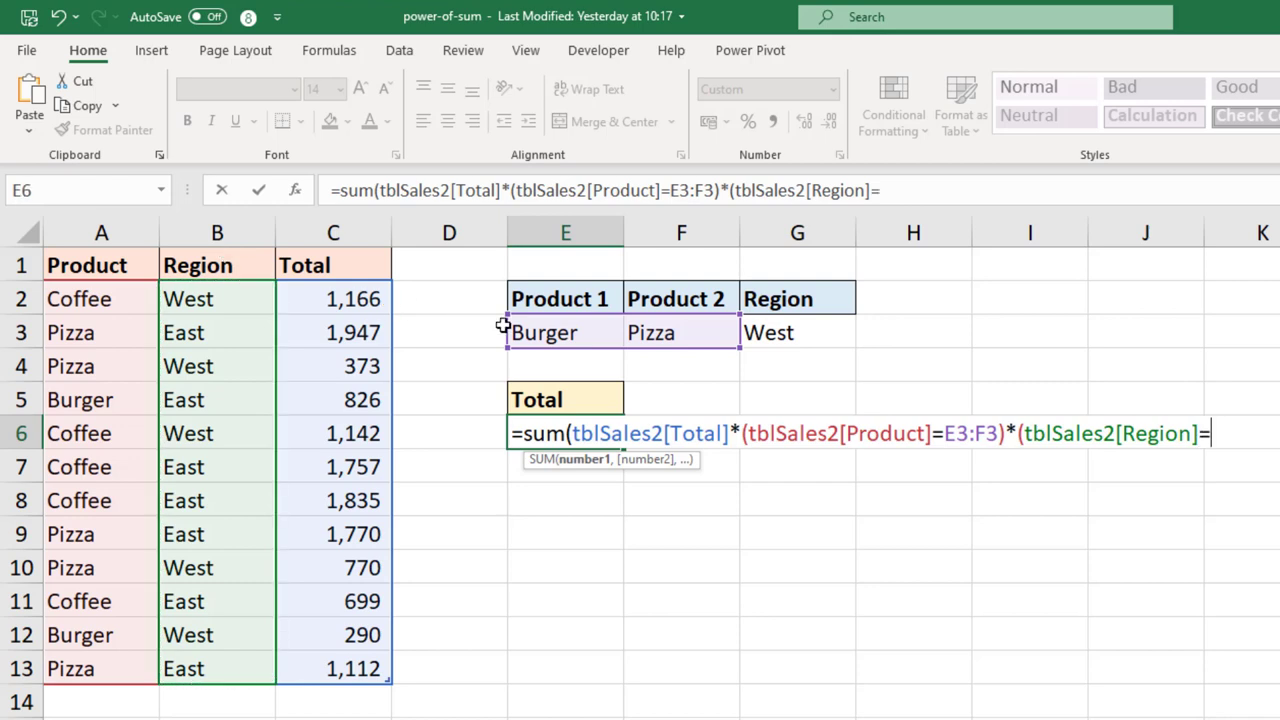
left_click(801, 337)
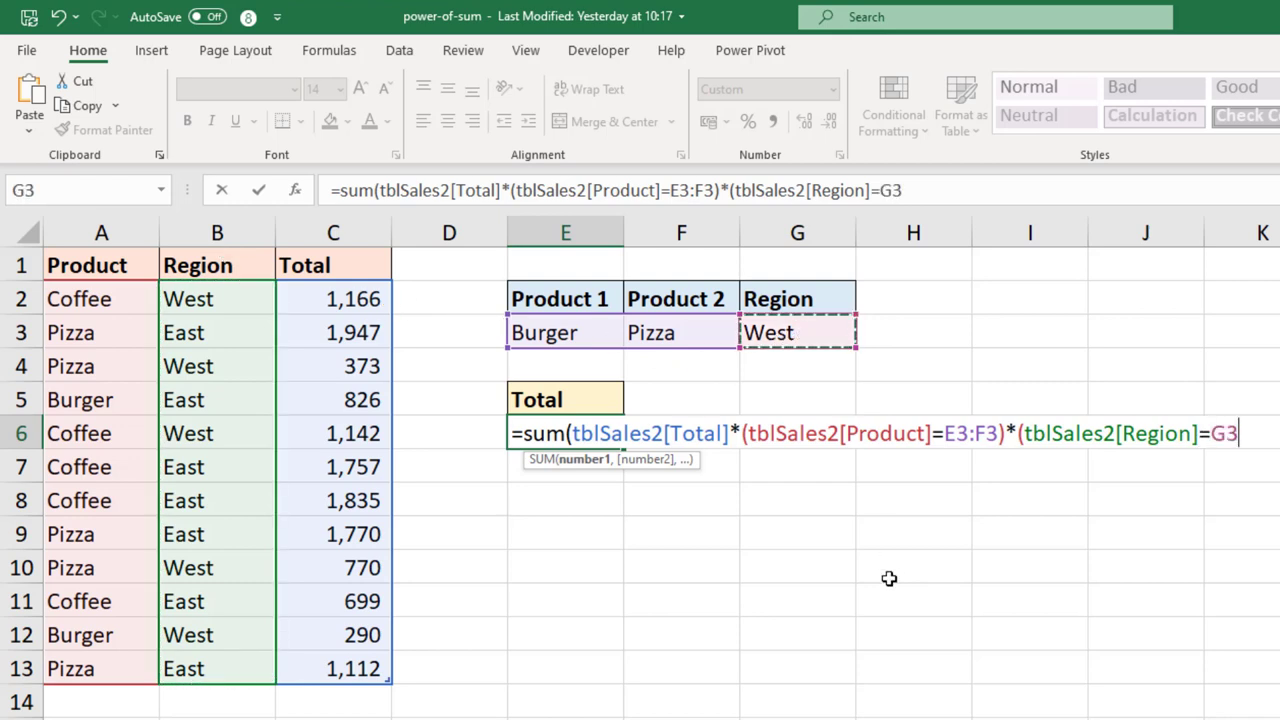
type(")")
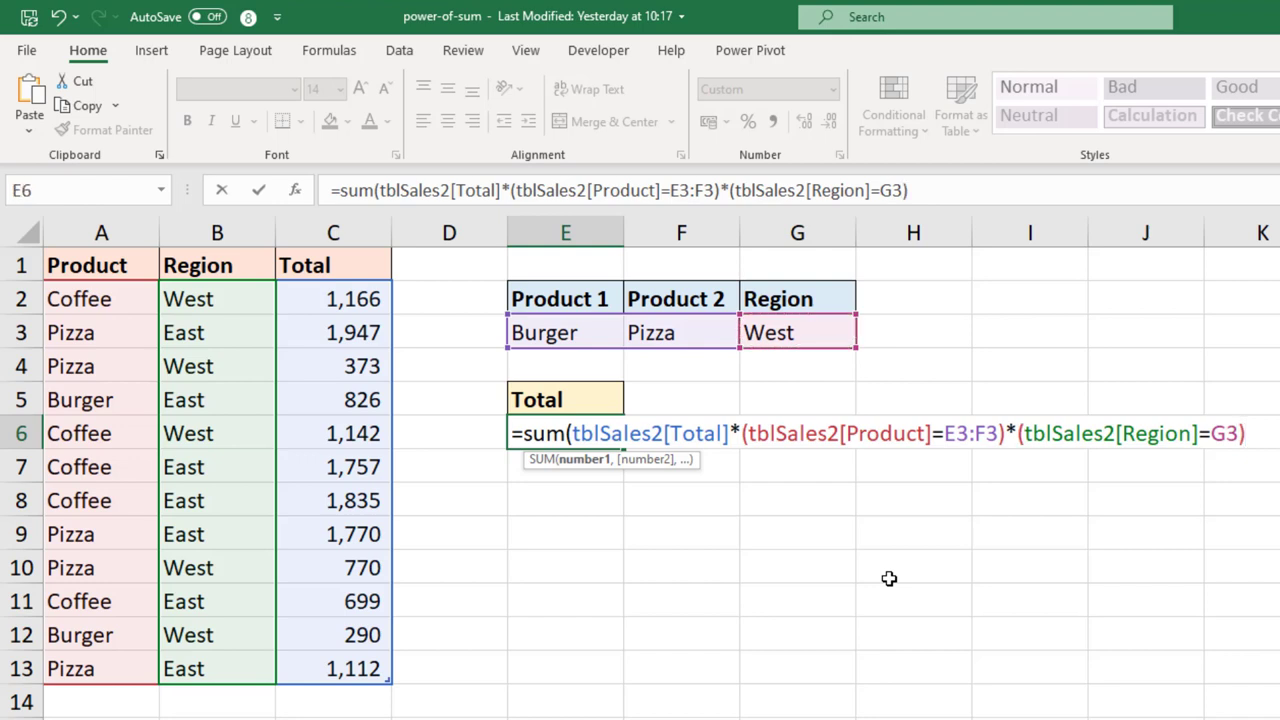
type(")")
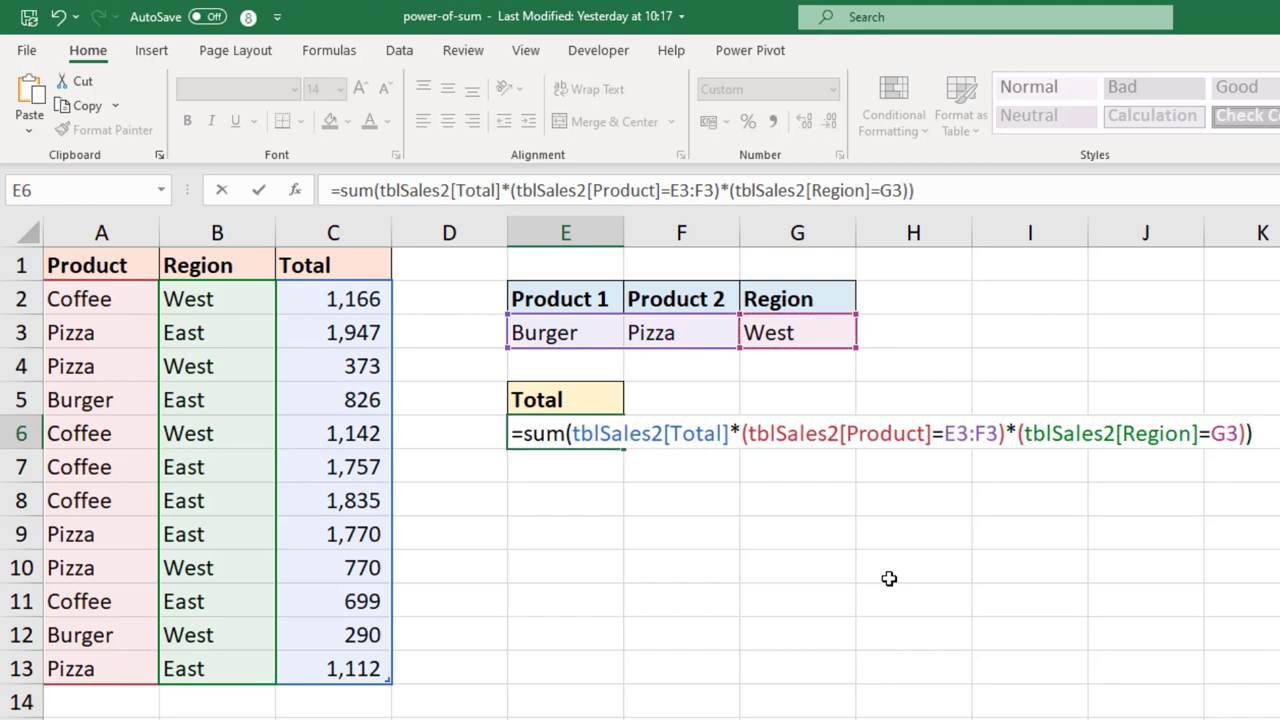
key("Return")
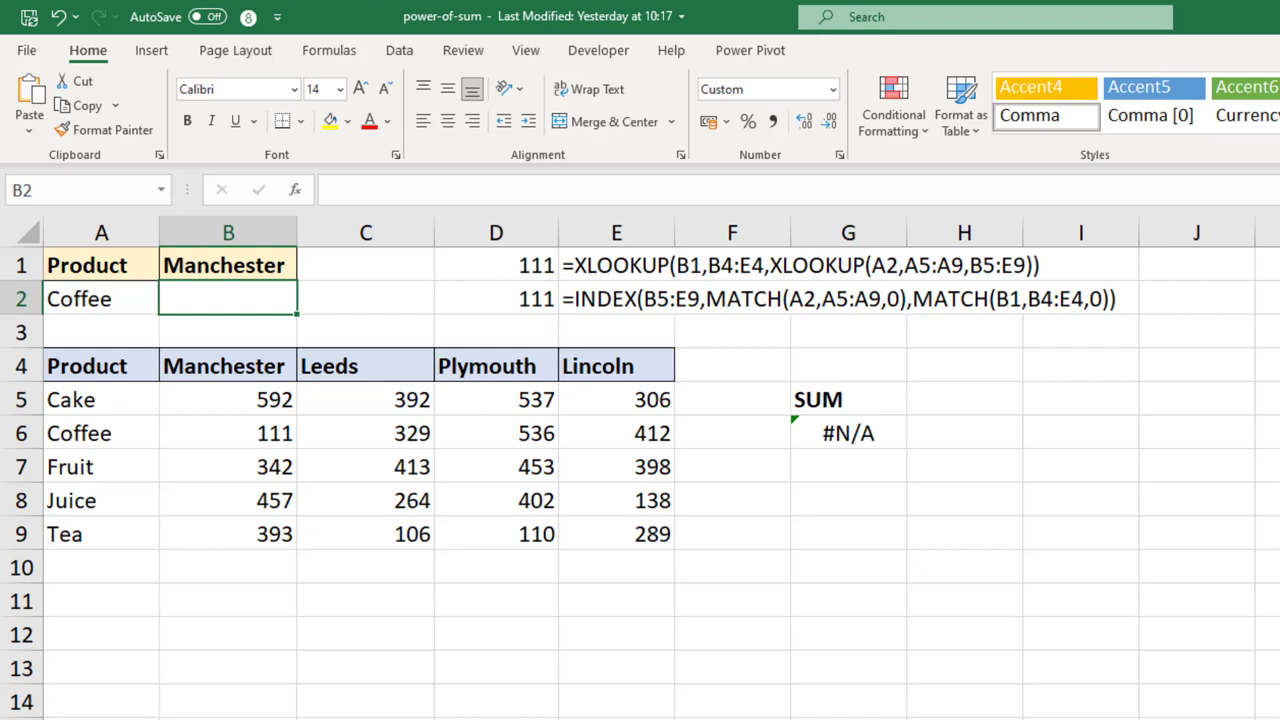
Begin B2's formula summing B5:E9 where products A5:A9 equal Coffee in A2.
type("=sum(")
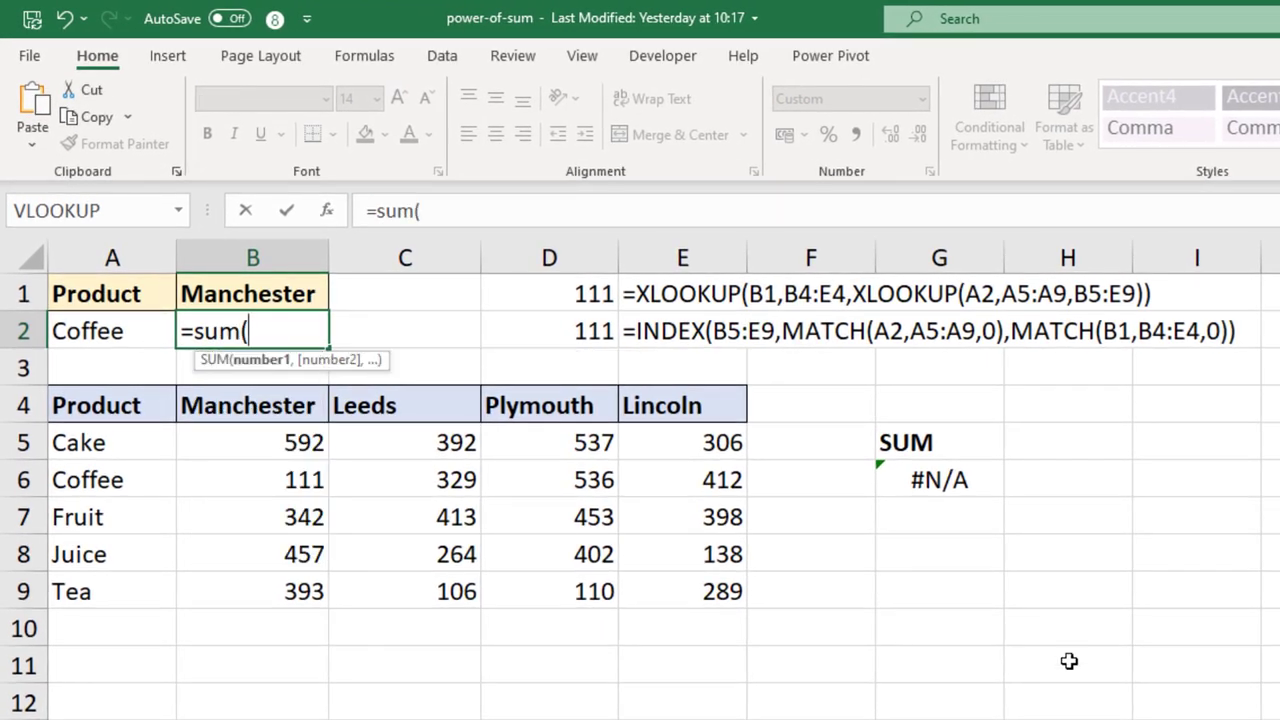
left_click_drag(262, 437, 703, 583)
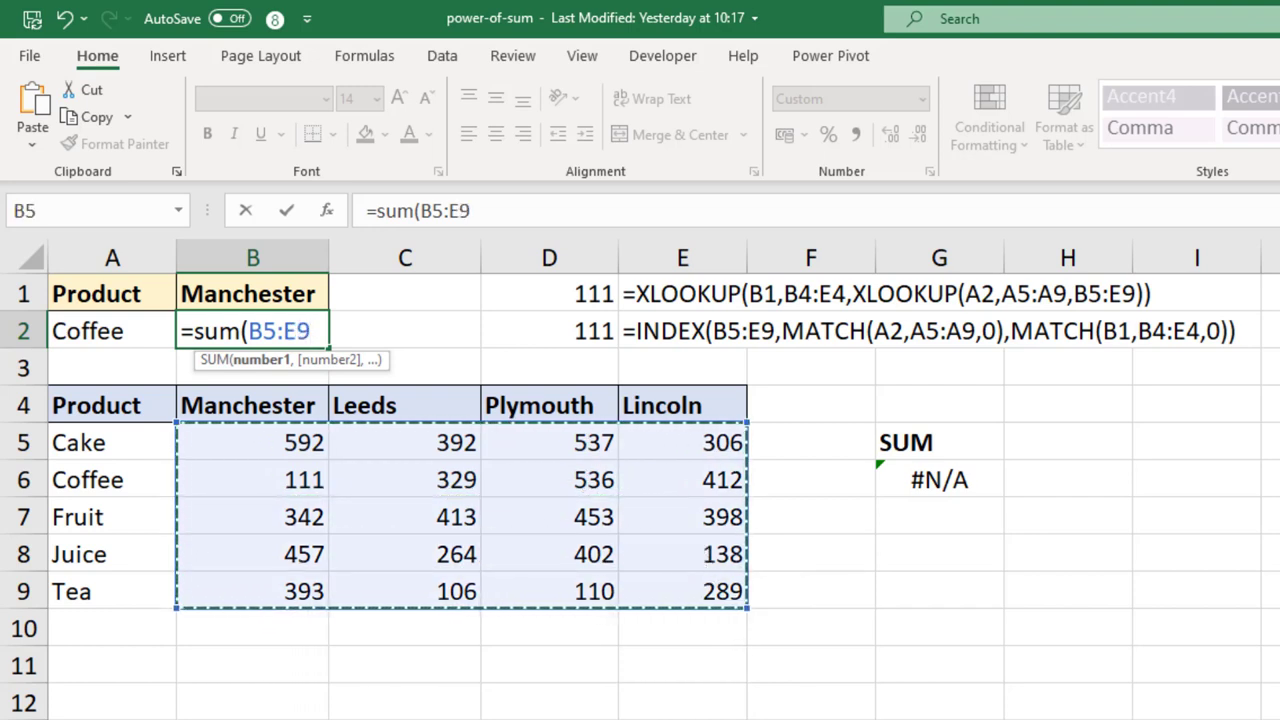
type("*(")
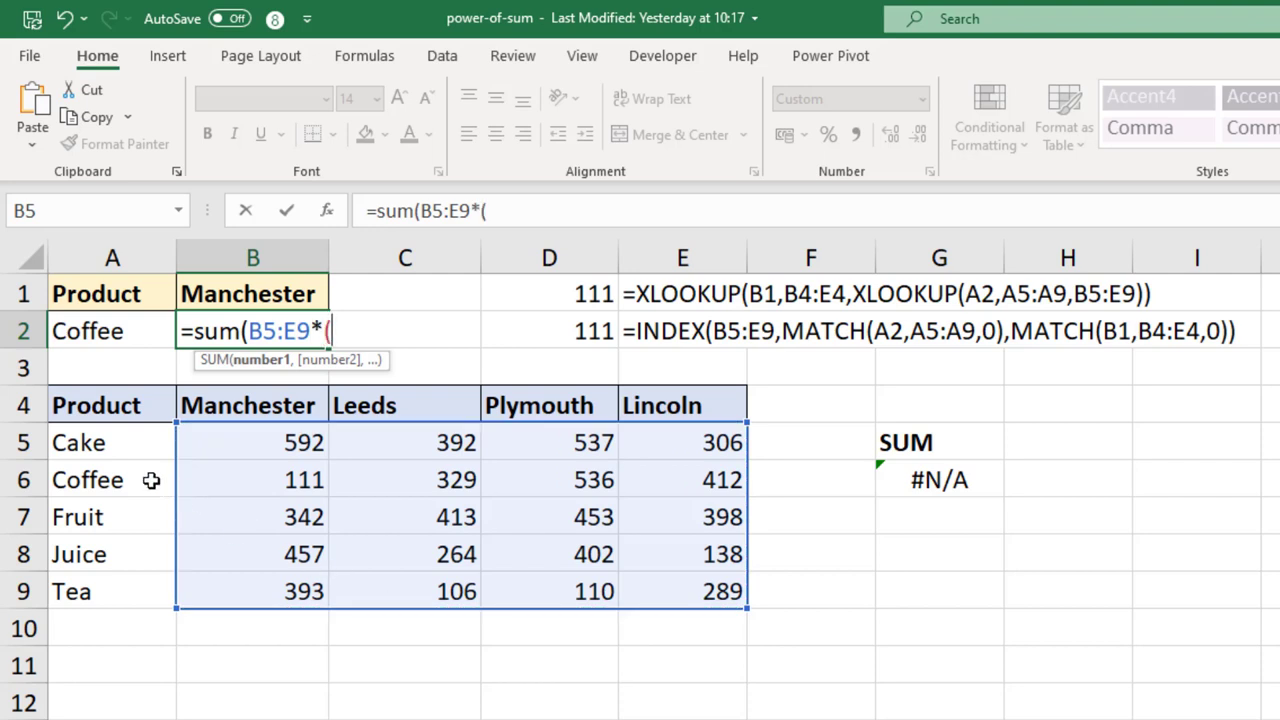
left_click_drag(132, 447, 136, 584)
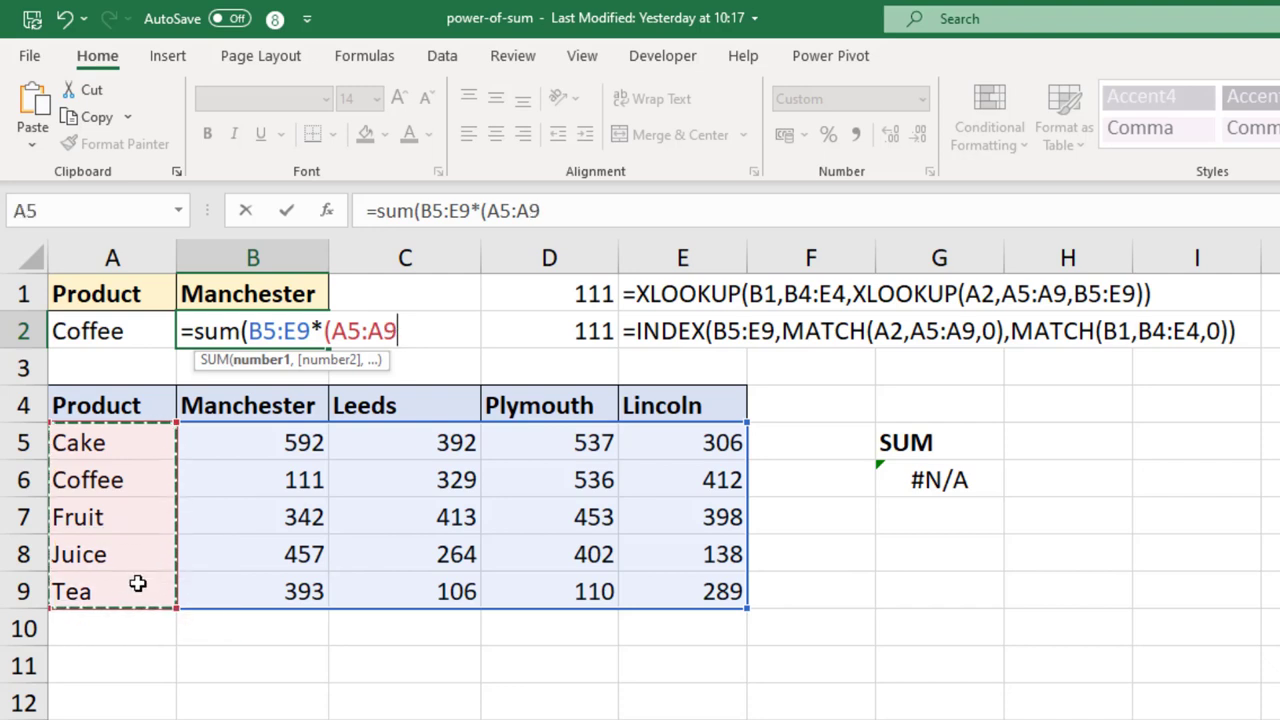
type("=")
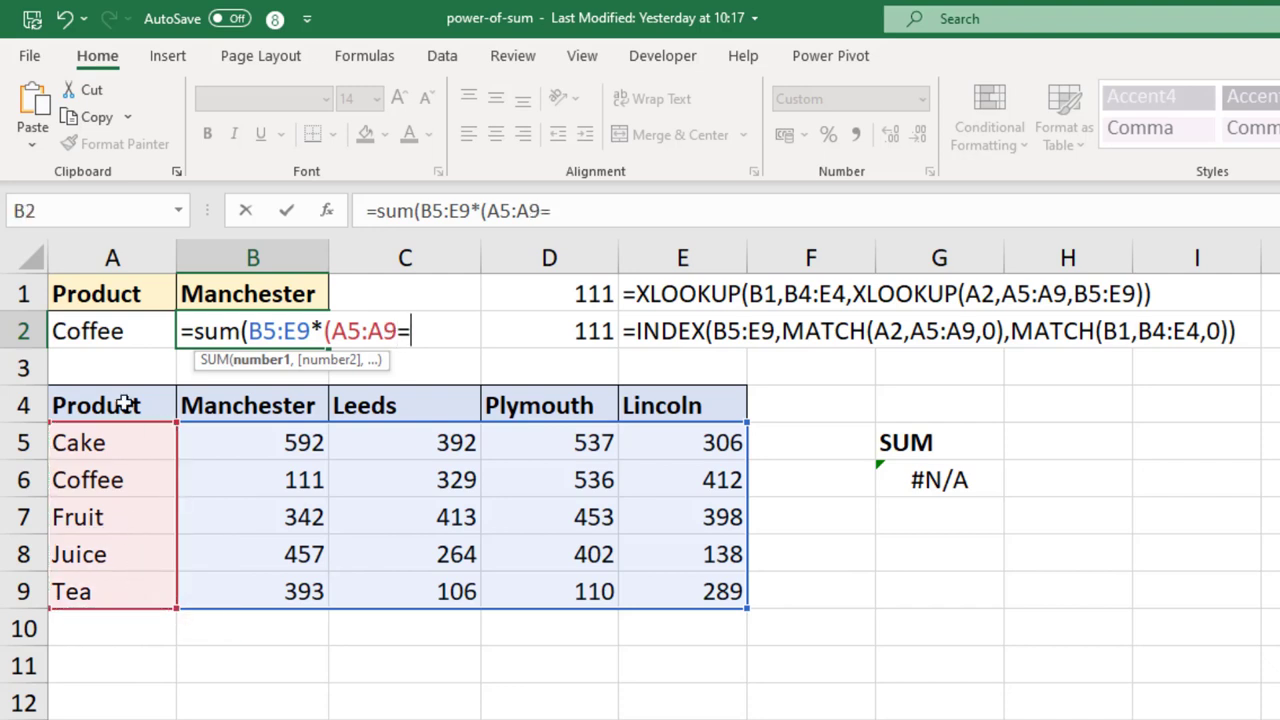
left_click(118, 333)
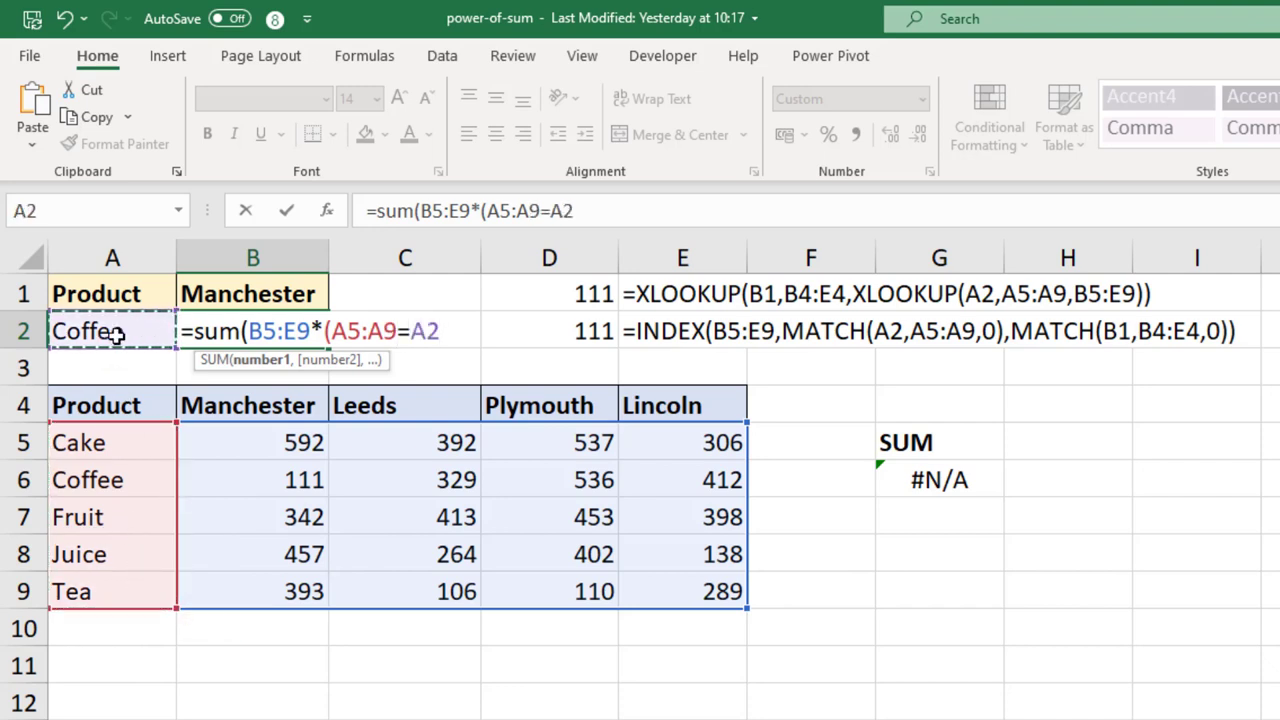
type(")*")
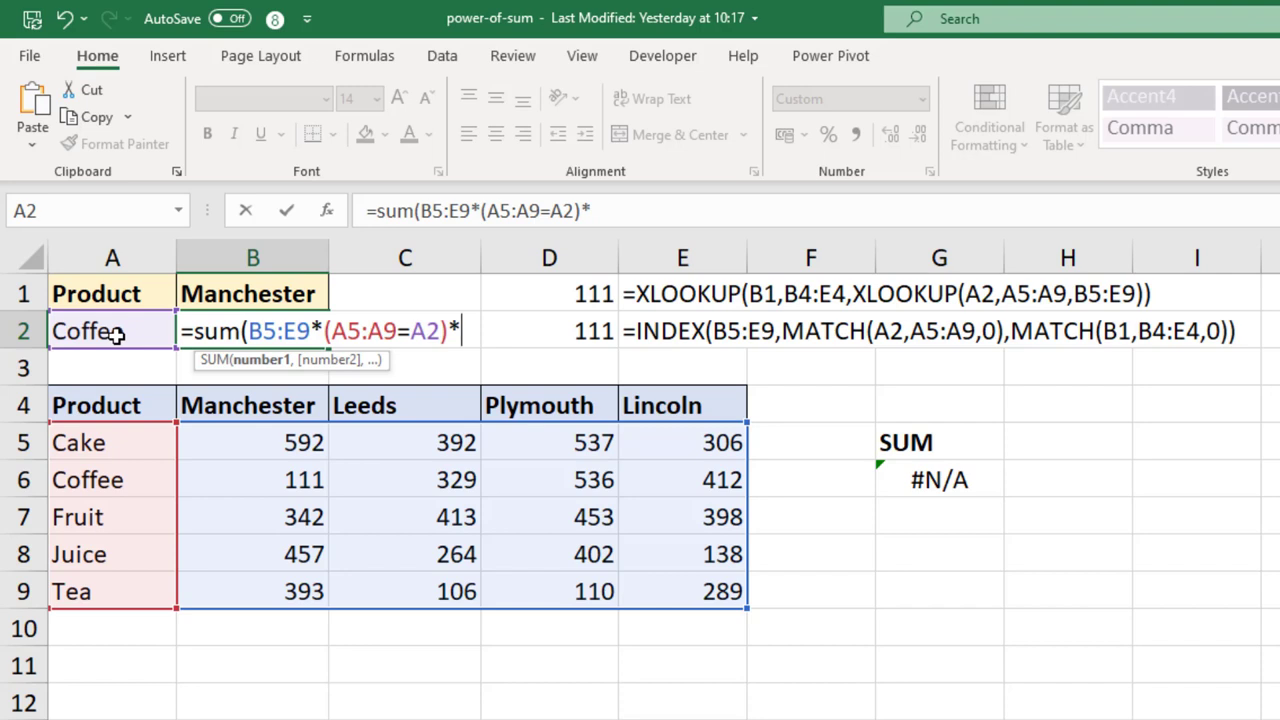
Add the city criterion B4:E4=B1 for Manchester and commit, returning 111.
type("(")
left_click(205, 404)
left_click_drag(397, 419, 655, 405)
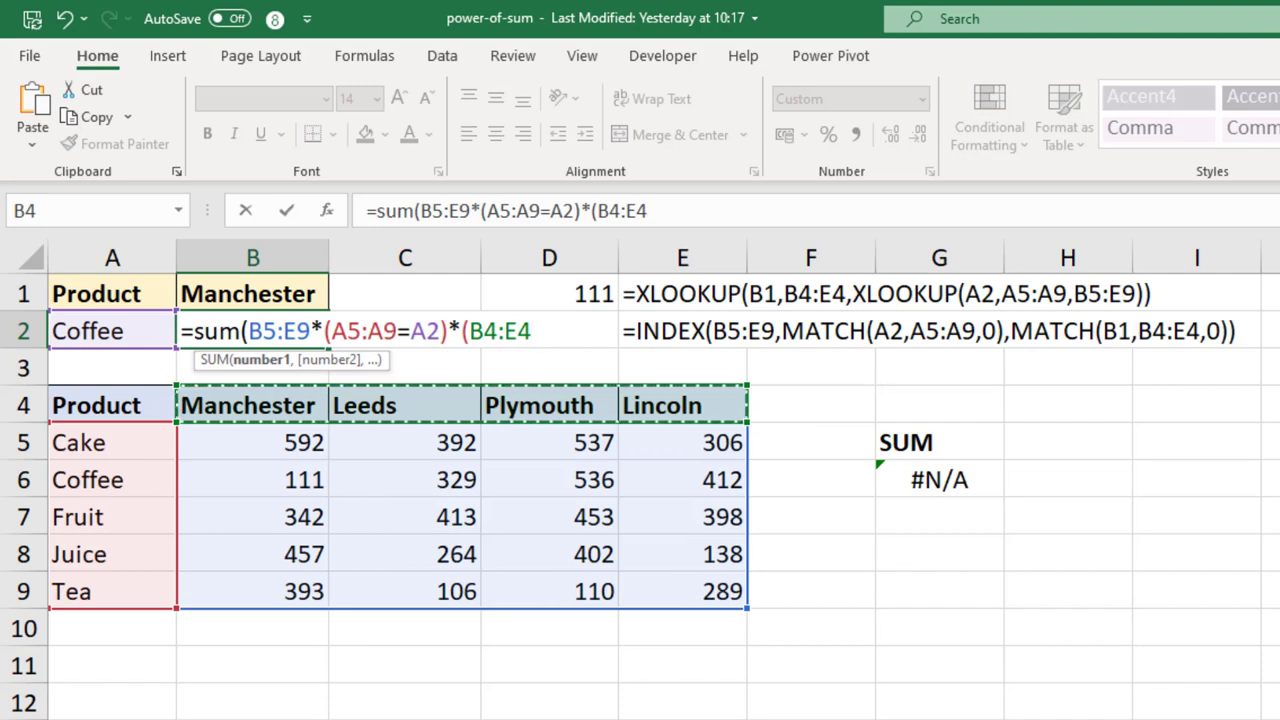
type("=")
left_click(306, 300)
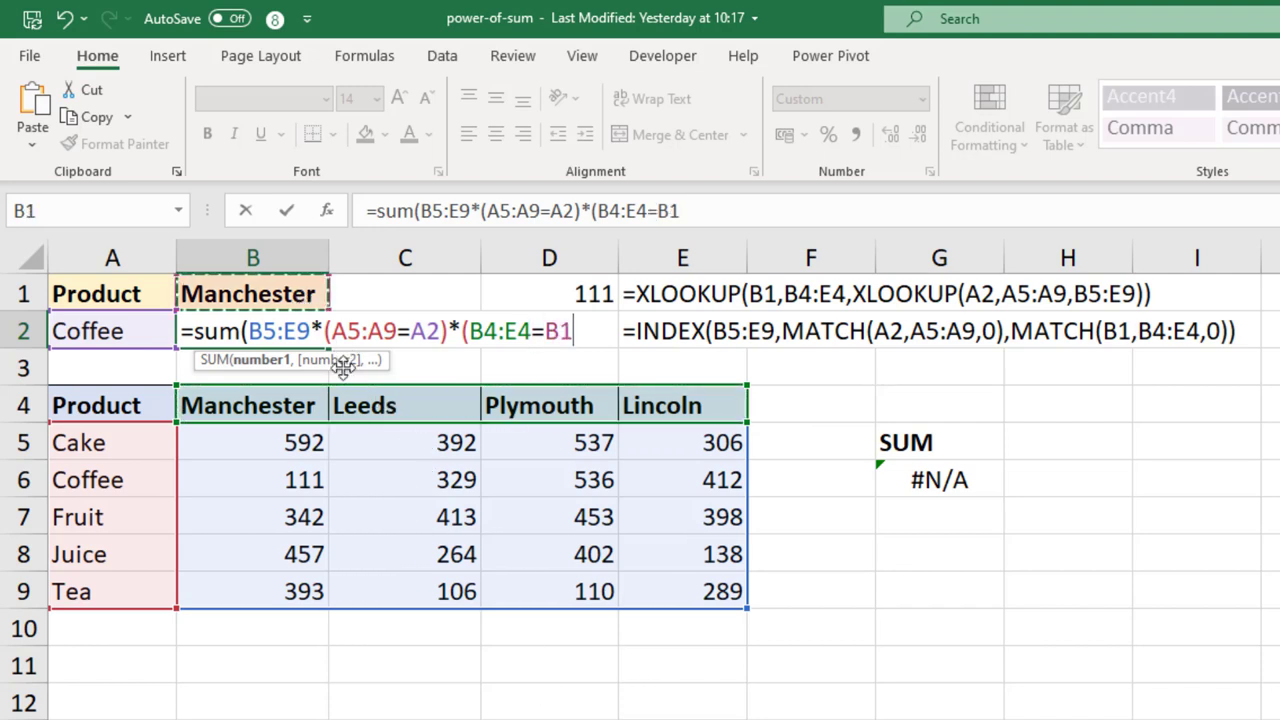
type("))")
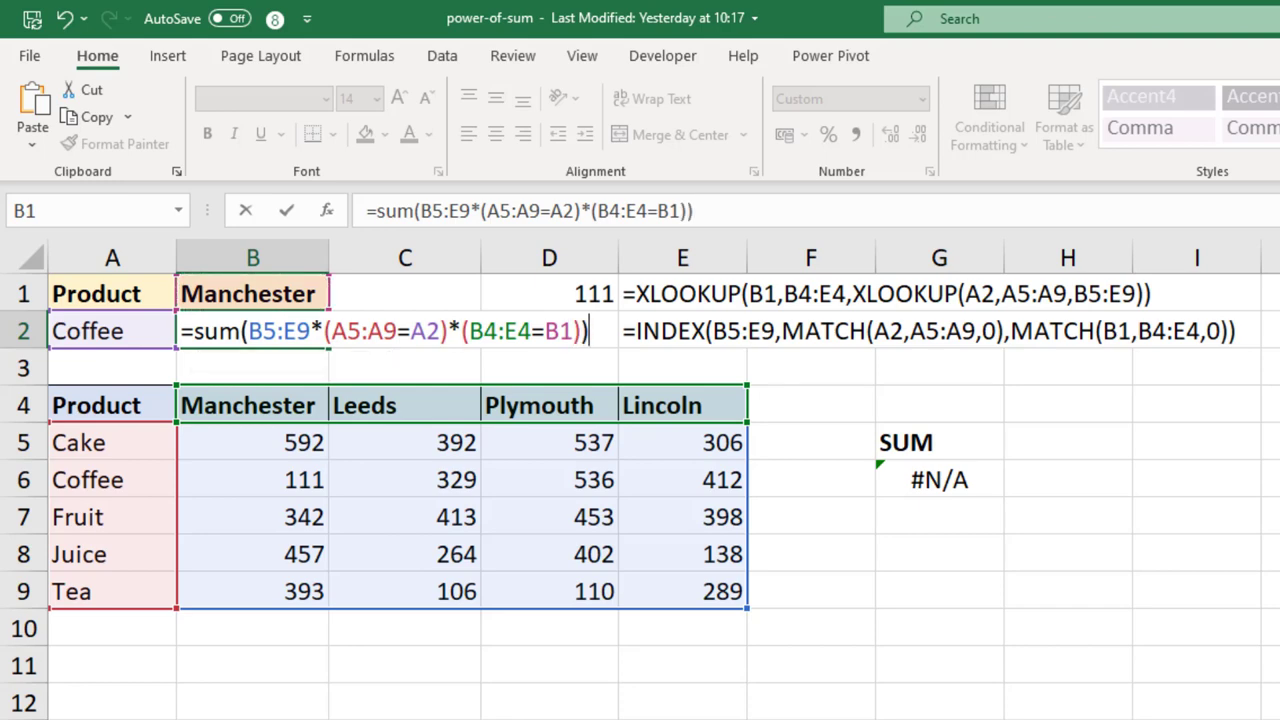
key("Return")
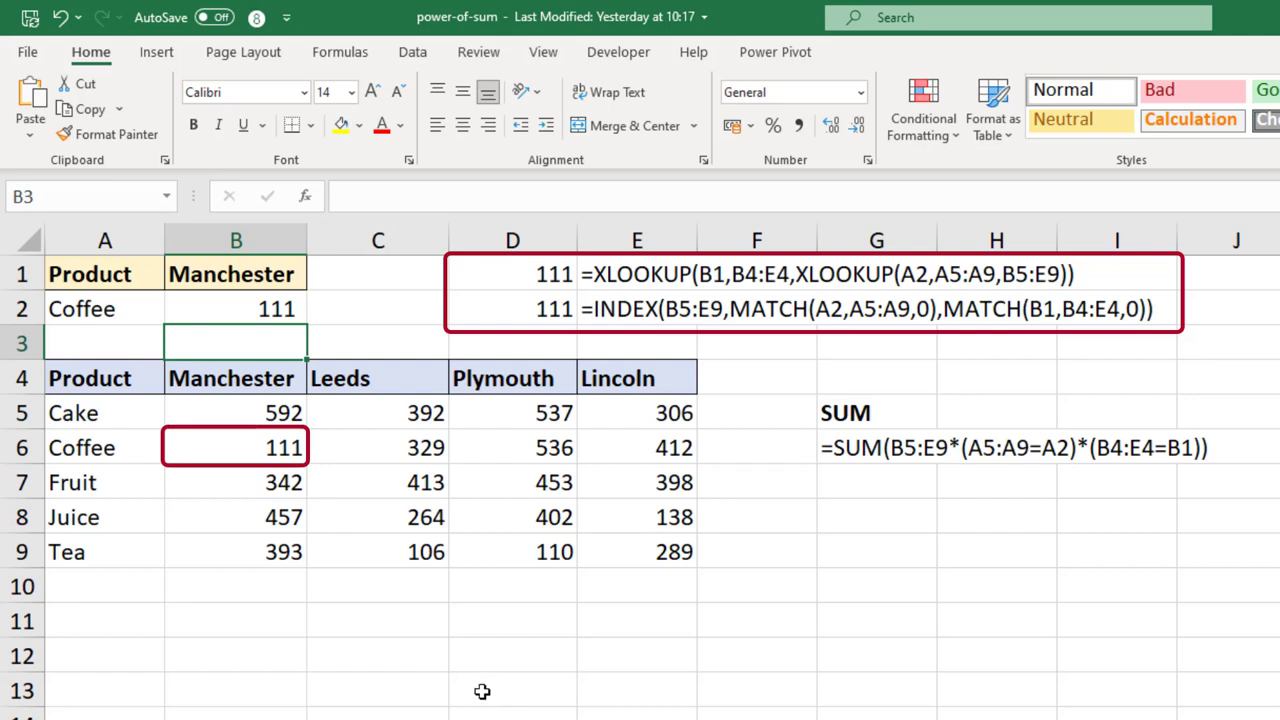
Review the XLOOKUP, INDEX/MATCH and SUM lookup formulas in D1, D2 and B2.
left_click(484, 280)
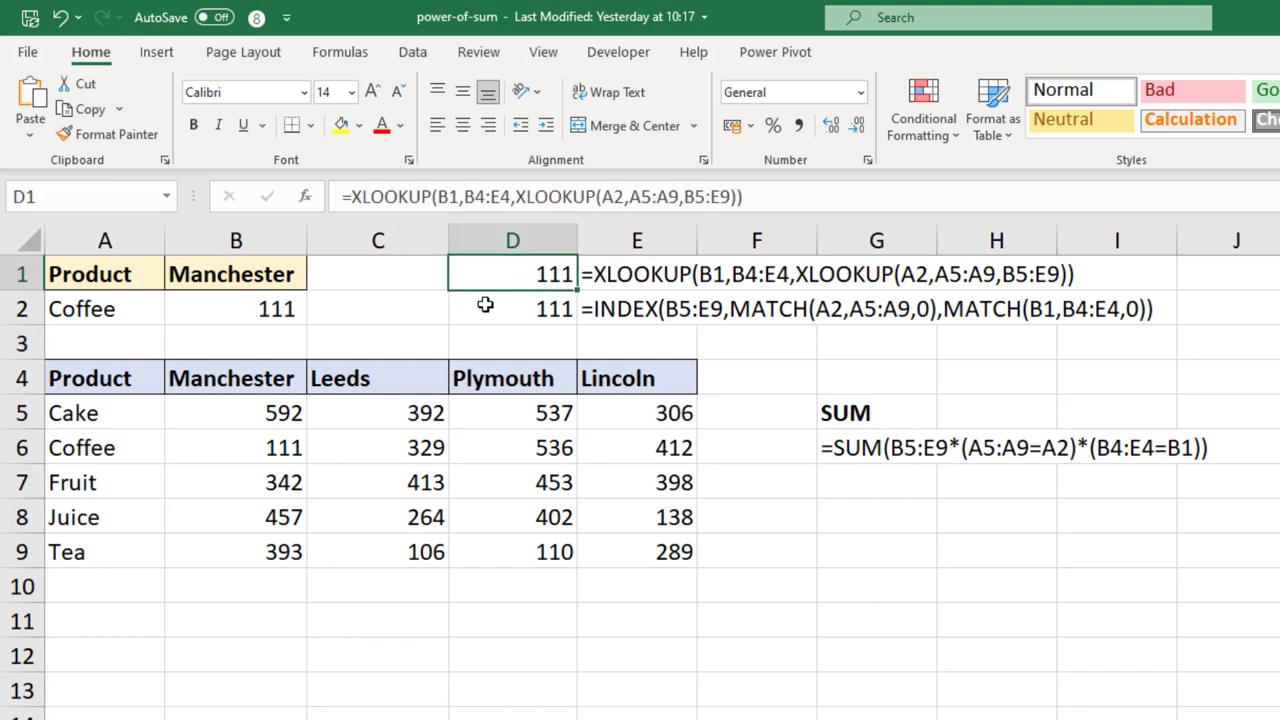
left_click(489, 305)
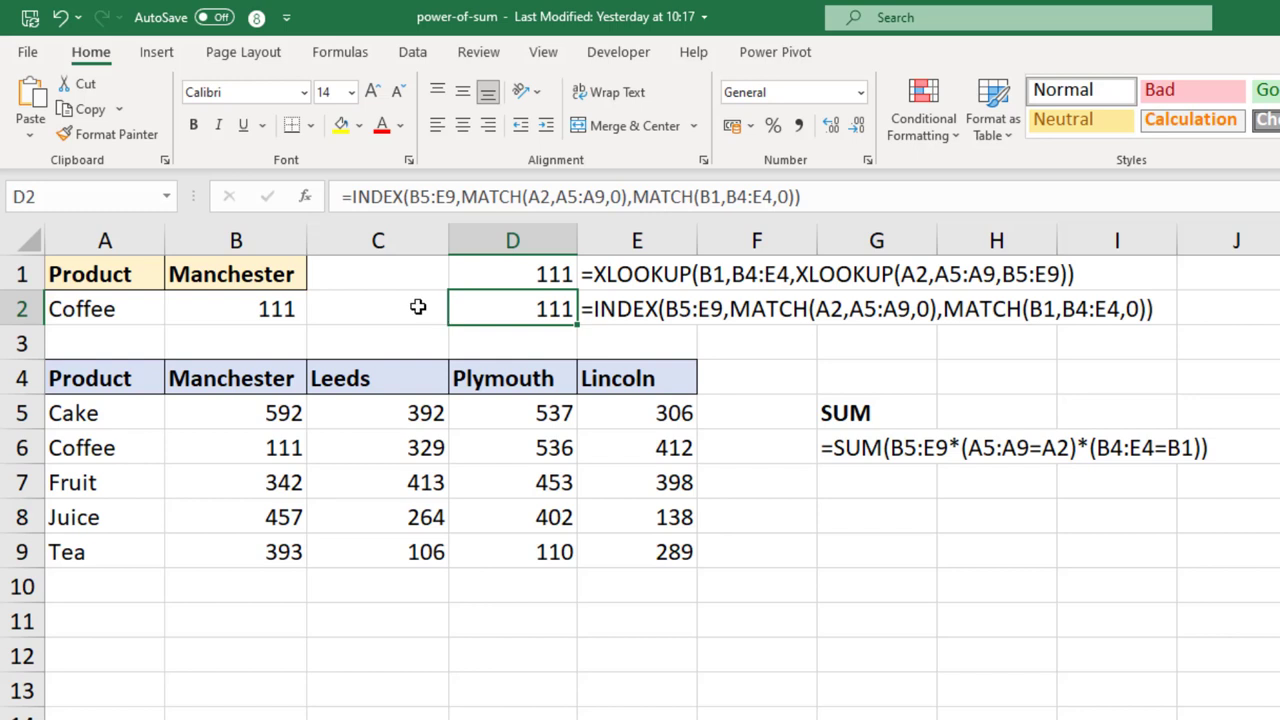
left_click(240, 311)
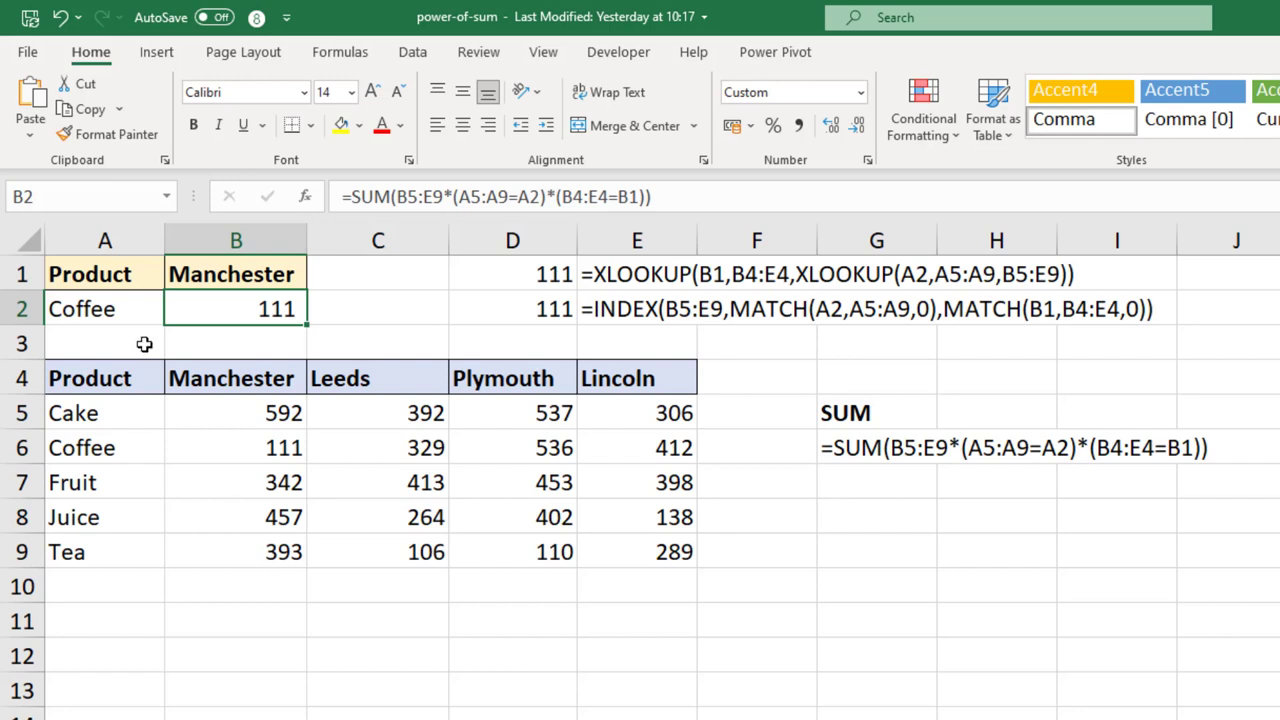
Switch the lookup criteria to Juice in A2 and Plymouth in B1 using the dropdowns.
left_click(135, 314)
left_click(174, 314)
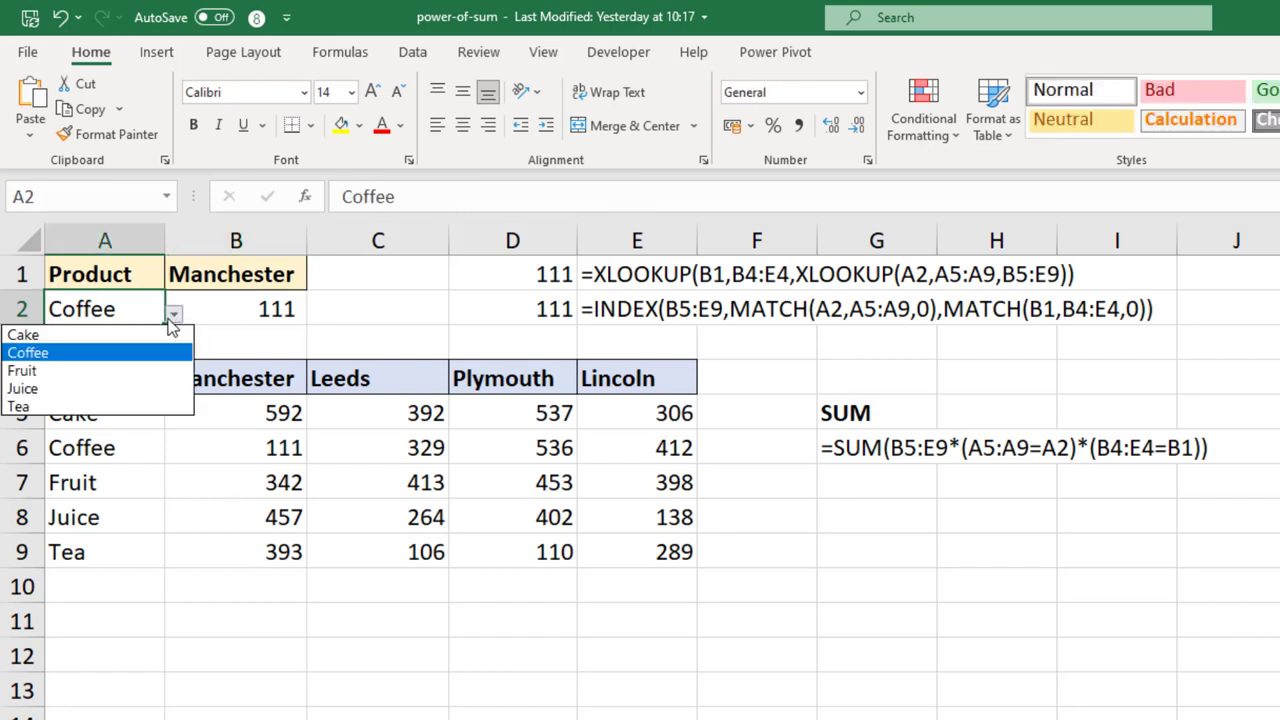
left_click(135, 386)
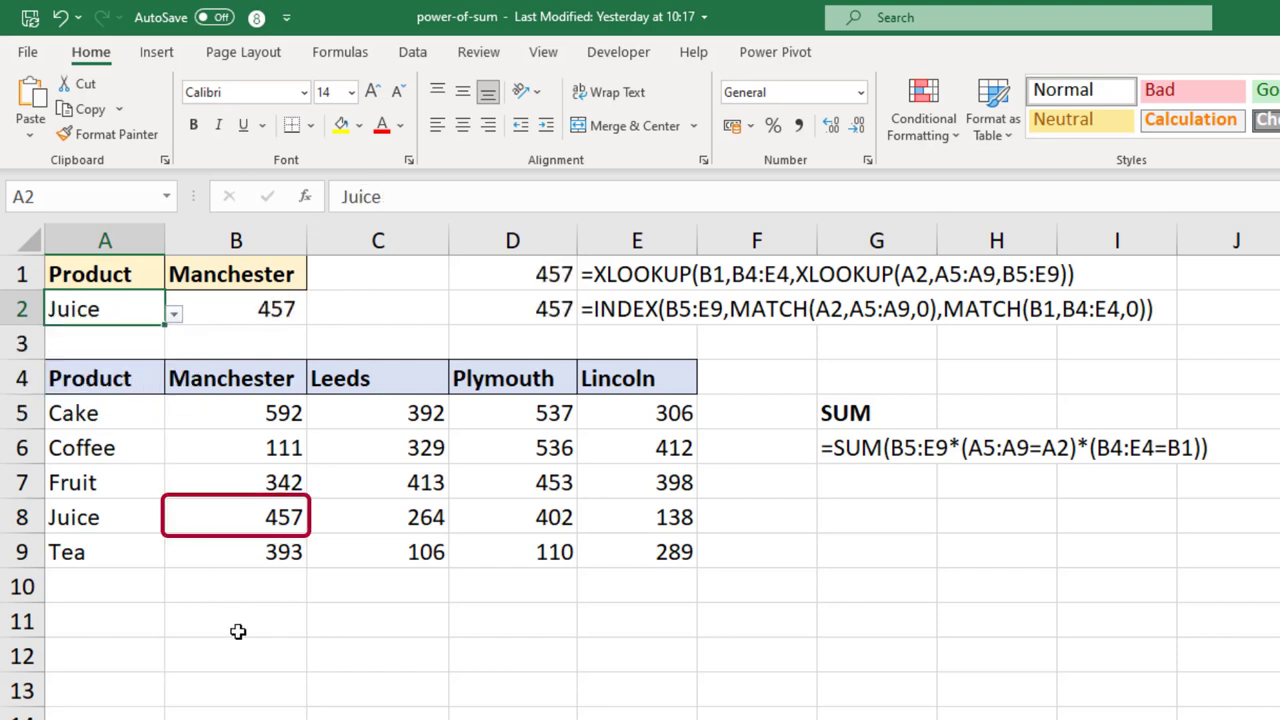
left_click(221, 277)
left_click(316, 284)
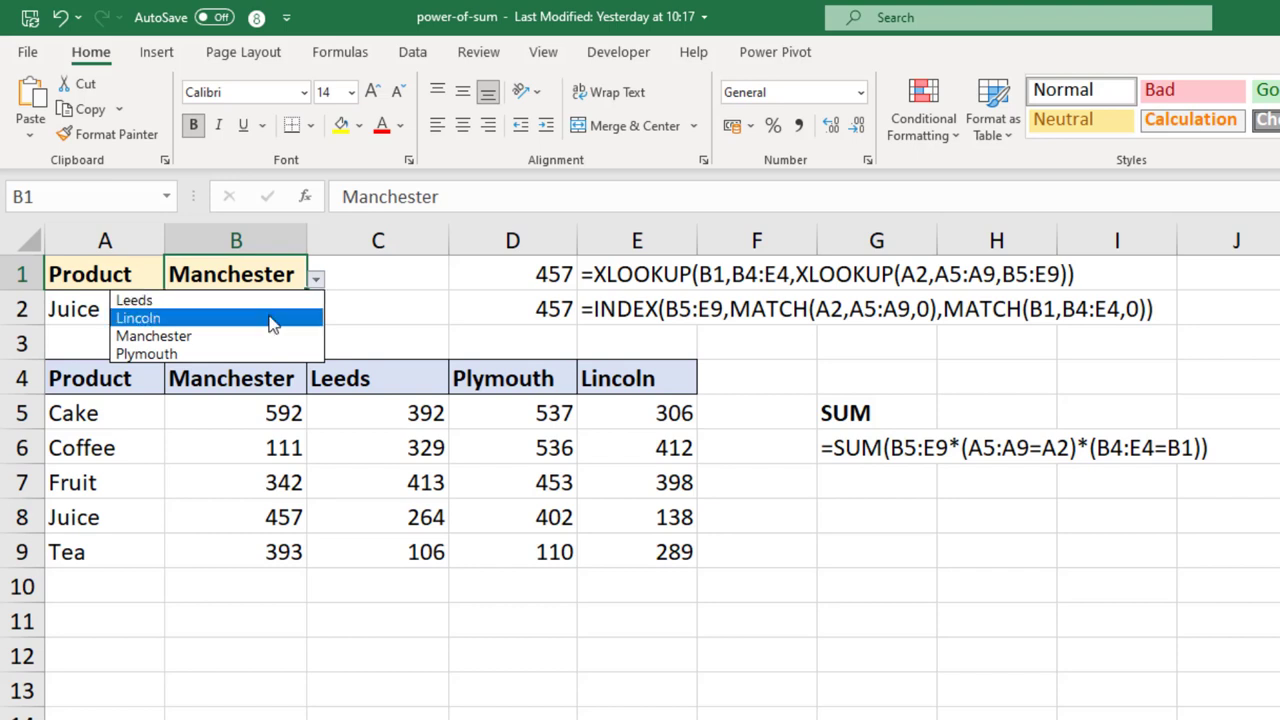
left_click(266, 354)
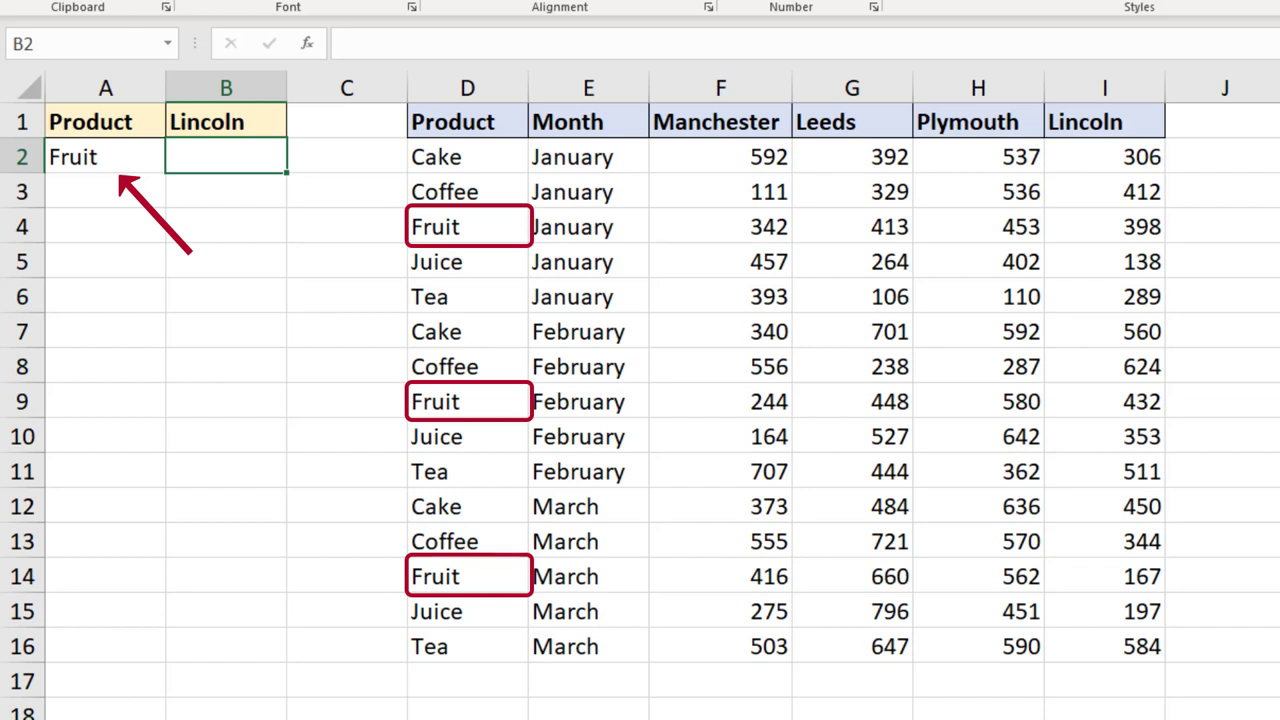
Begin B2's SUM over F2:I16 filtered by products D2:D16 equal to A2.
key("F2")
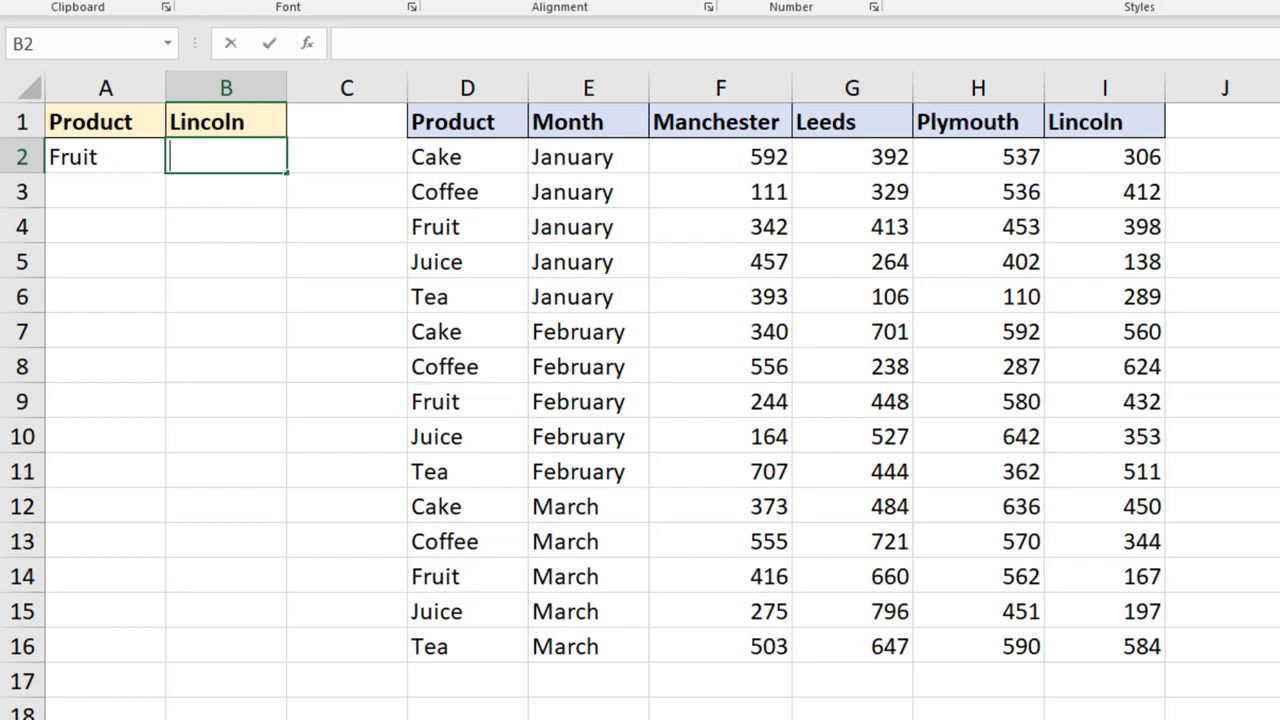
type("=sum(")
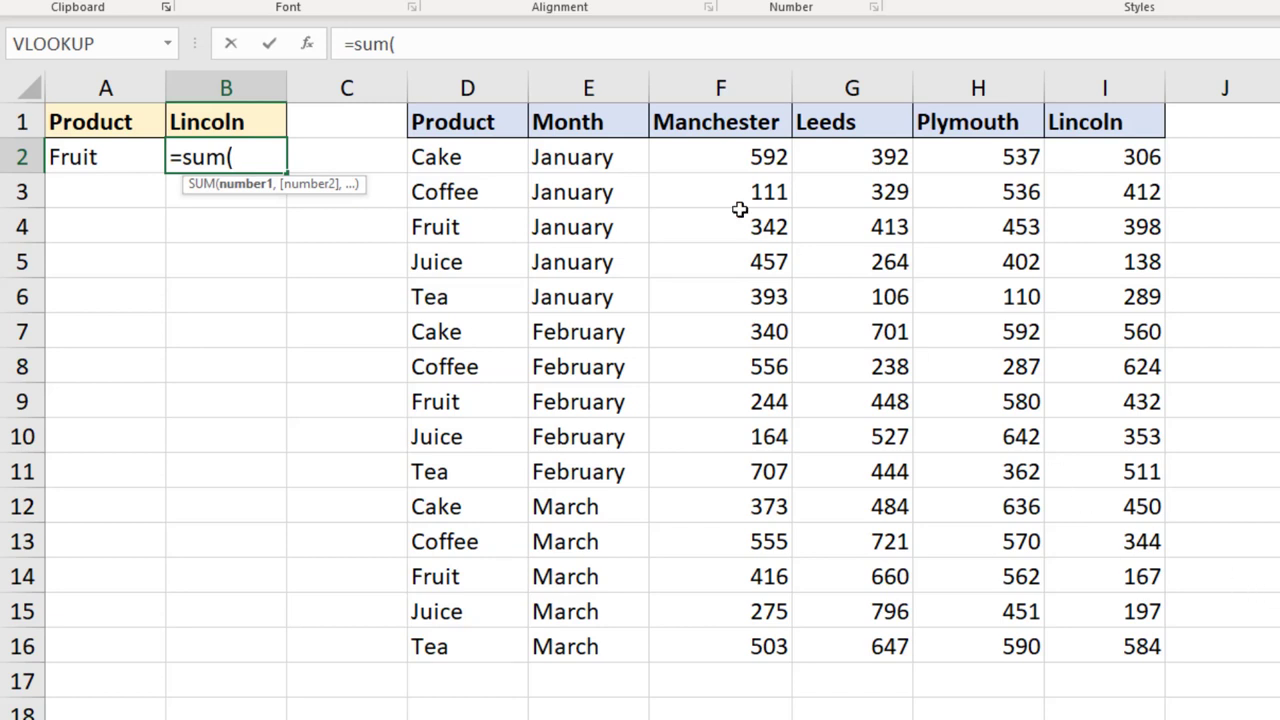
left_click(706, 165)
left_click_drag(706, 165, 1068, 655)
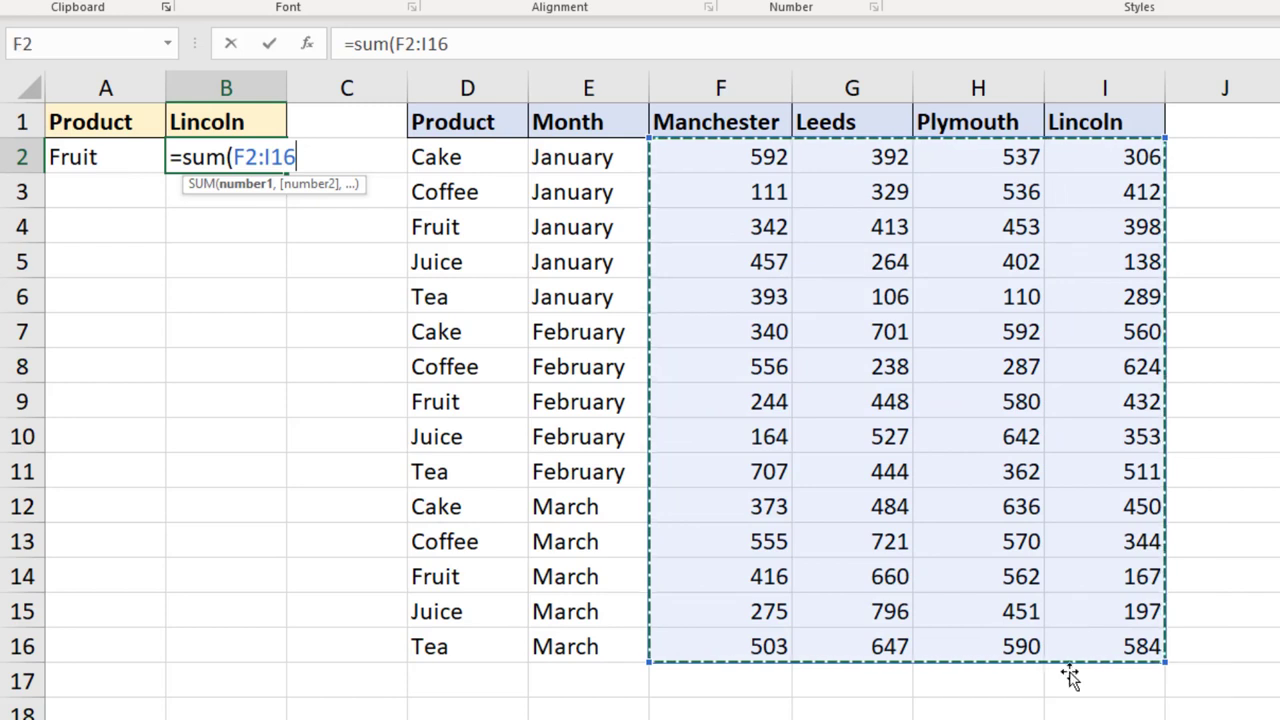
type("*(")
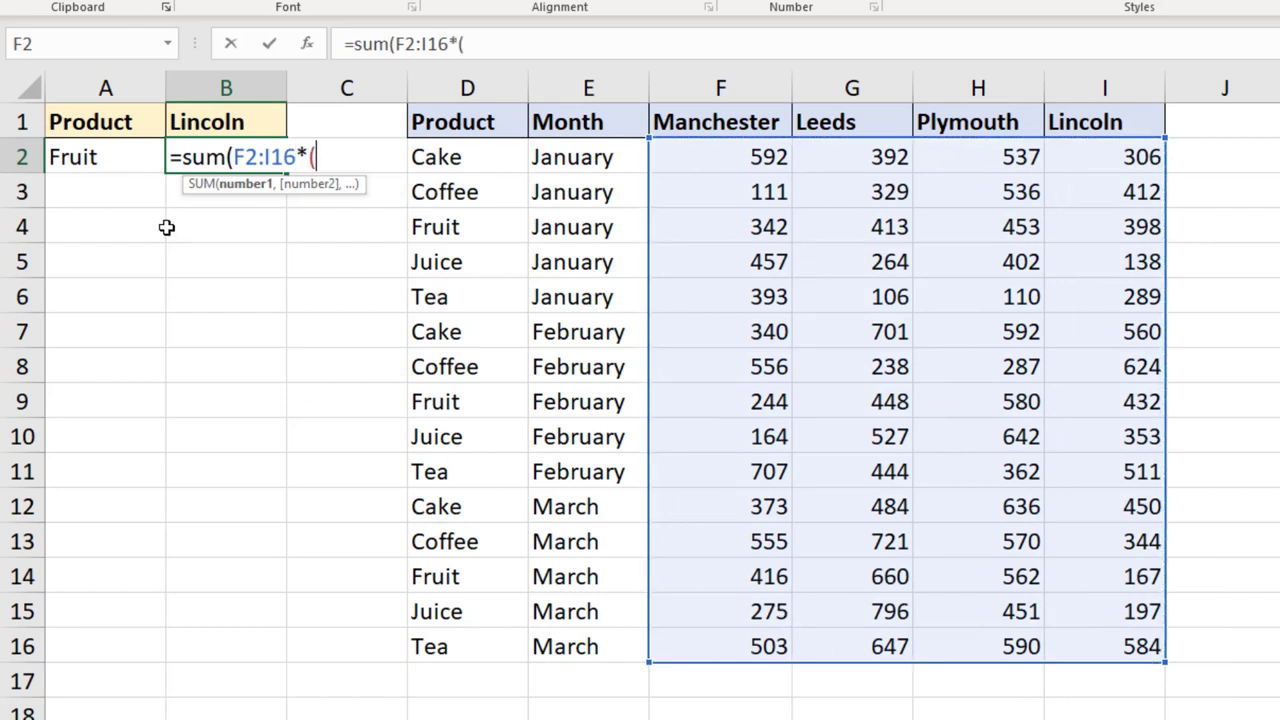
left_click_drag(457, 160, 448, 640)
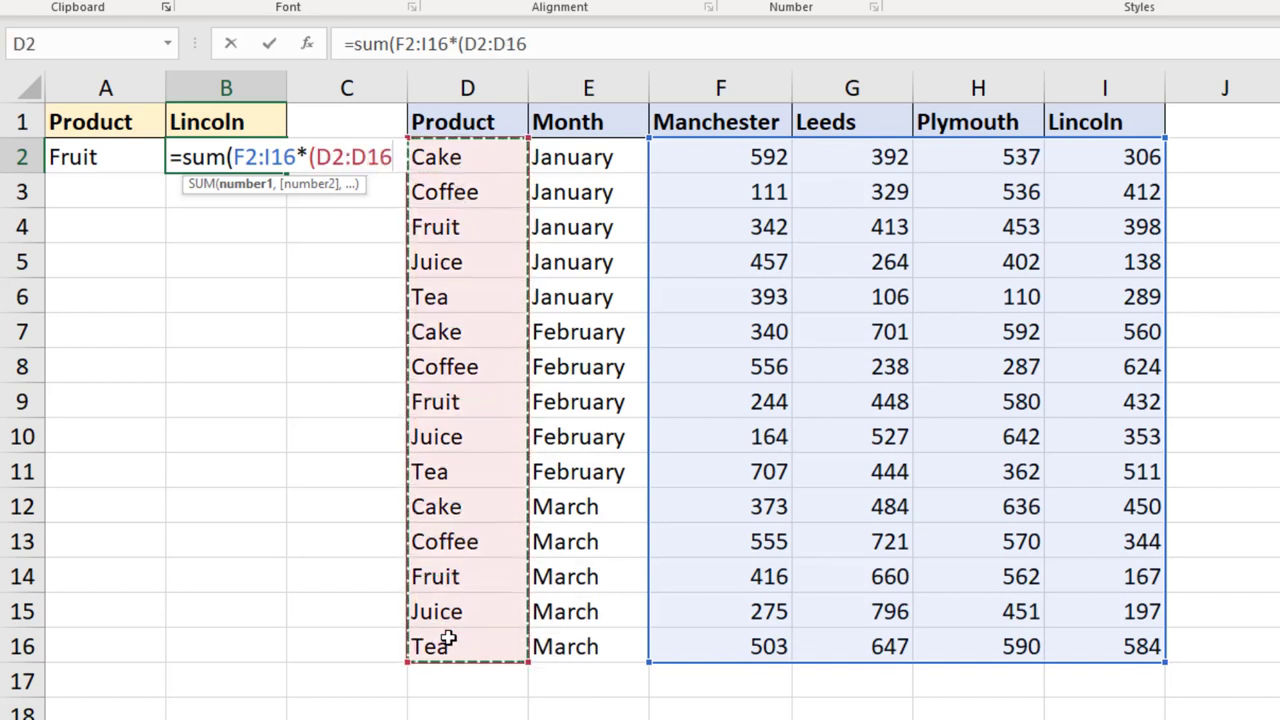
type("=")
left_click(124, 163)
Add the city header criterion F1:I1=B1 and commit, returning 997 for Fruit in Lincoln.
type(")*(")
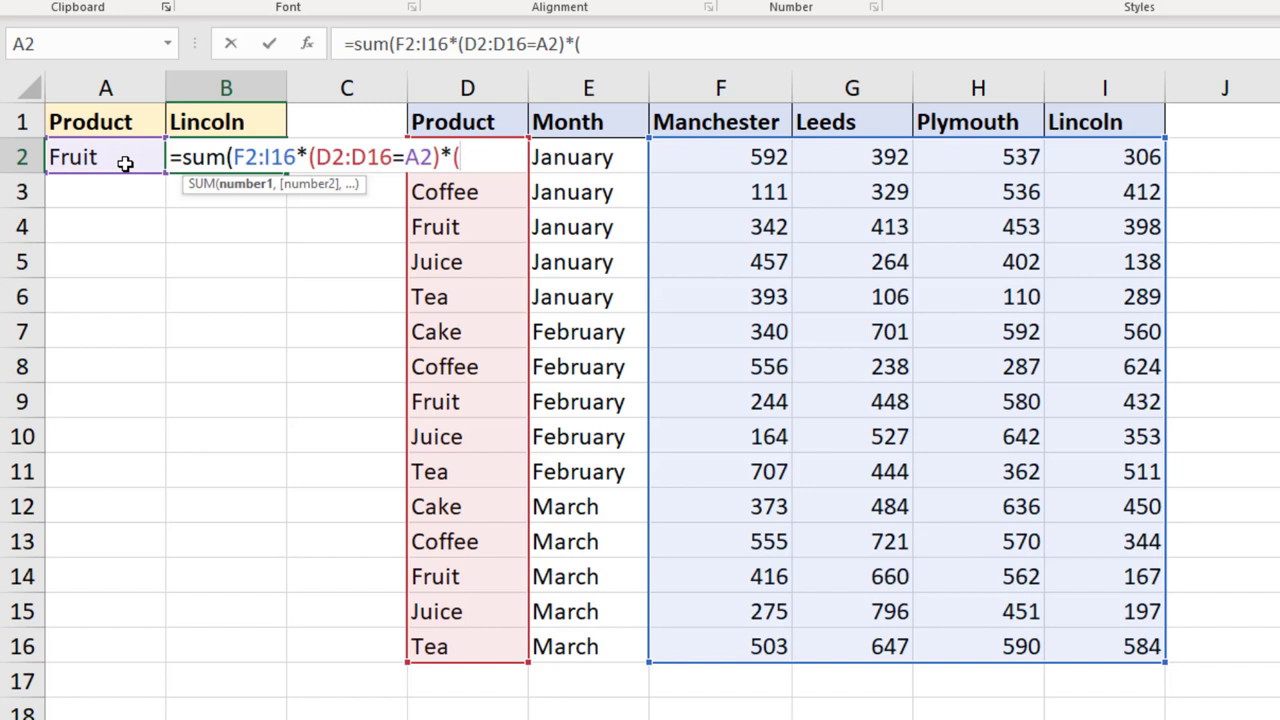
left_click_drag(686, 121, 1085, 121)
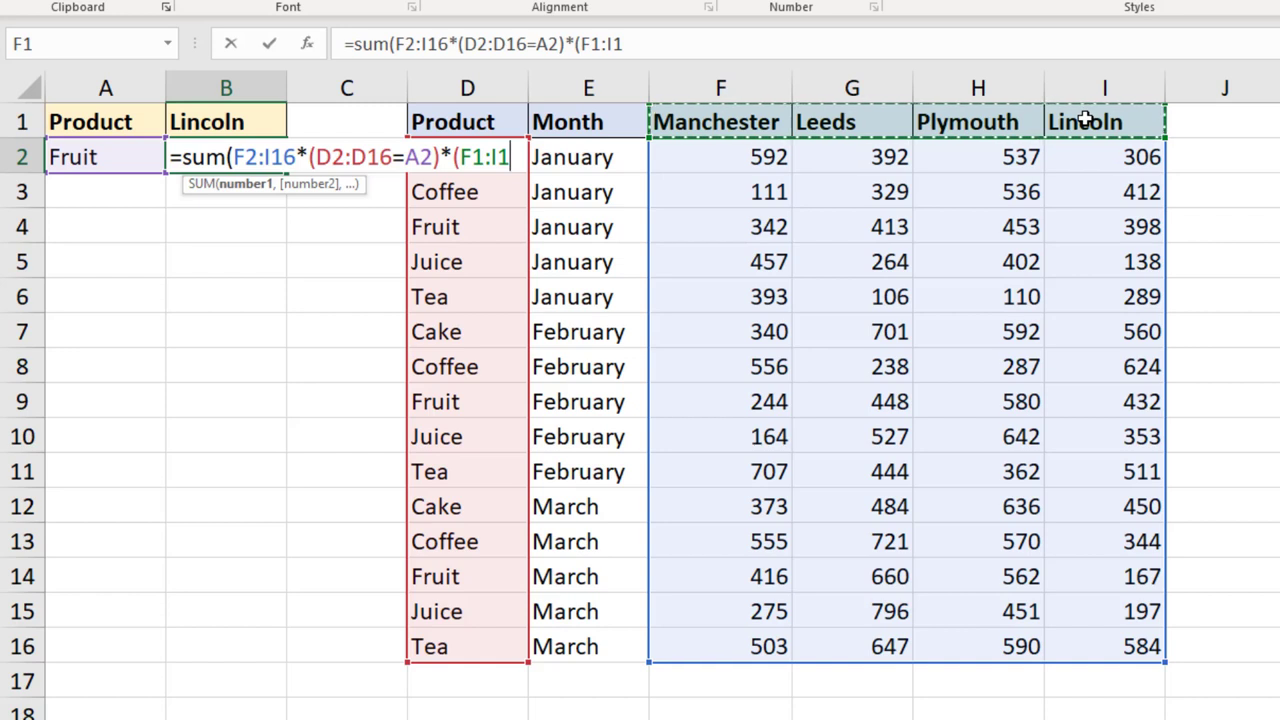
type("=")
left_click(257, 126)
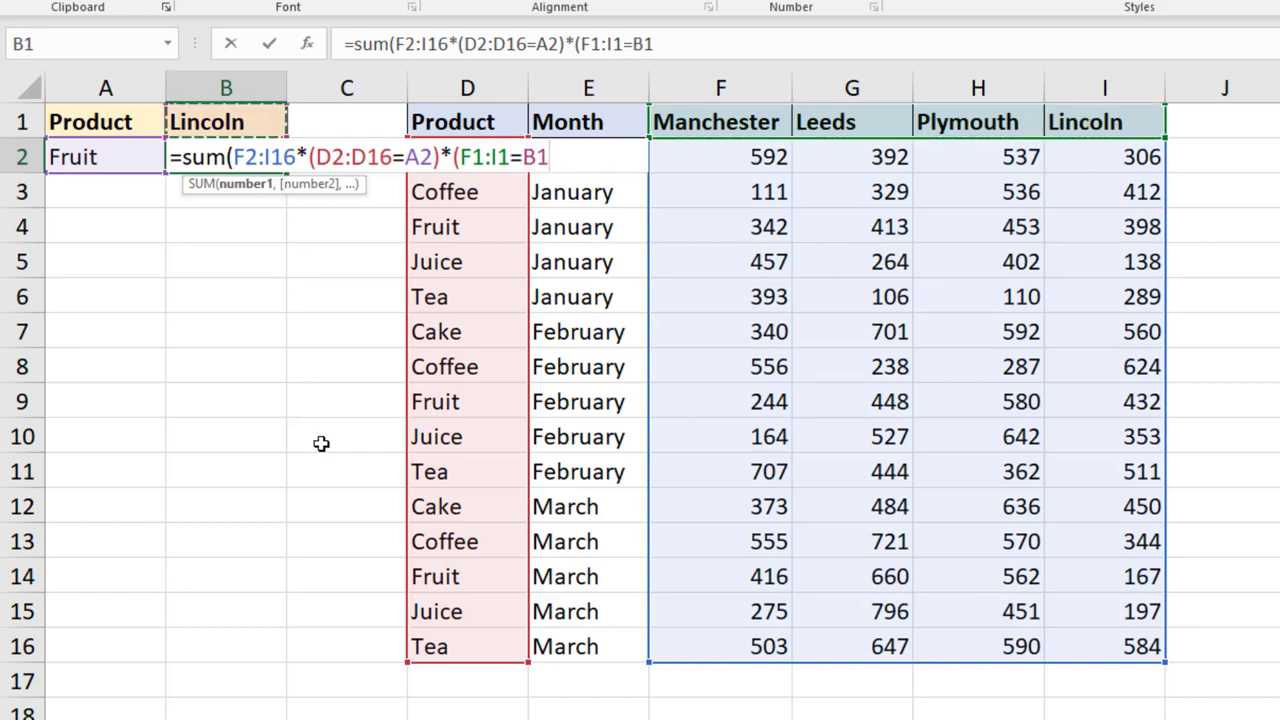
type("))")
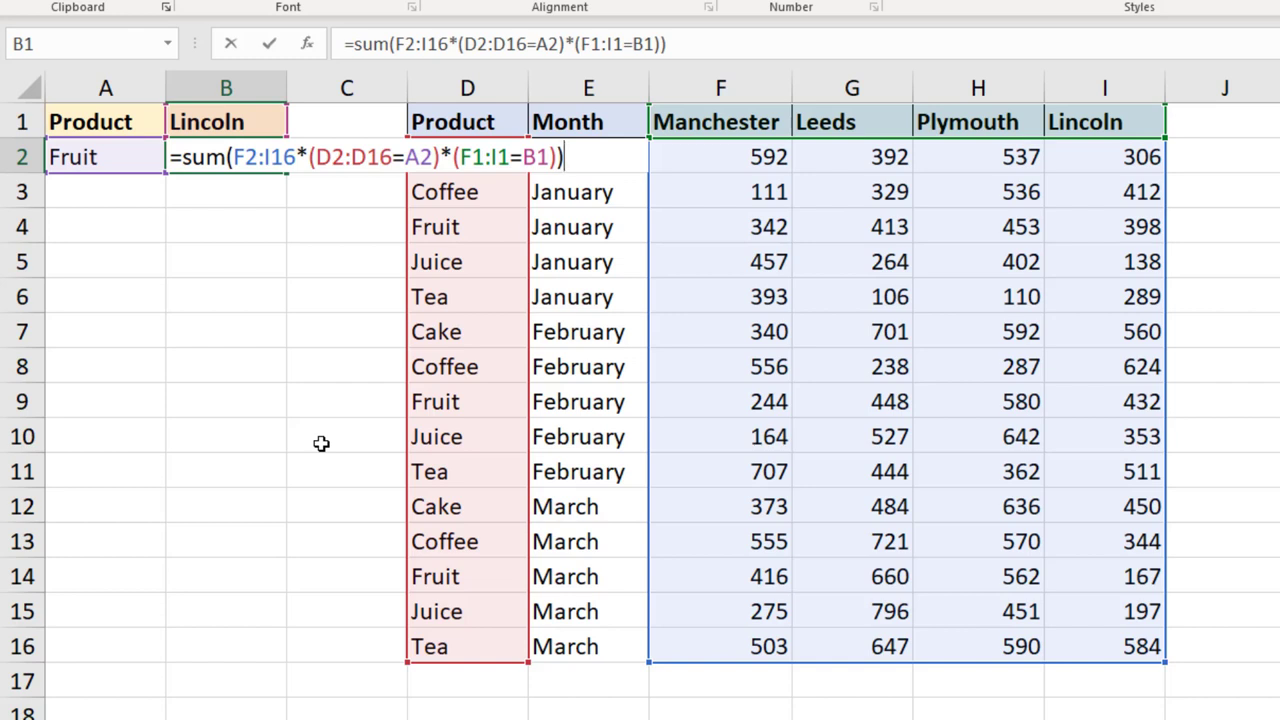
key("Return")
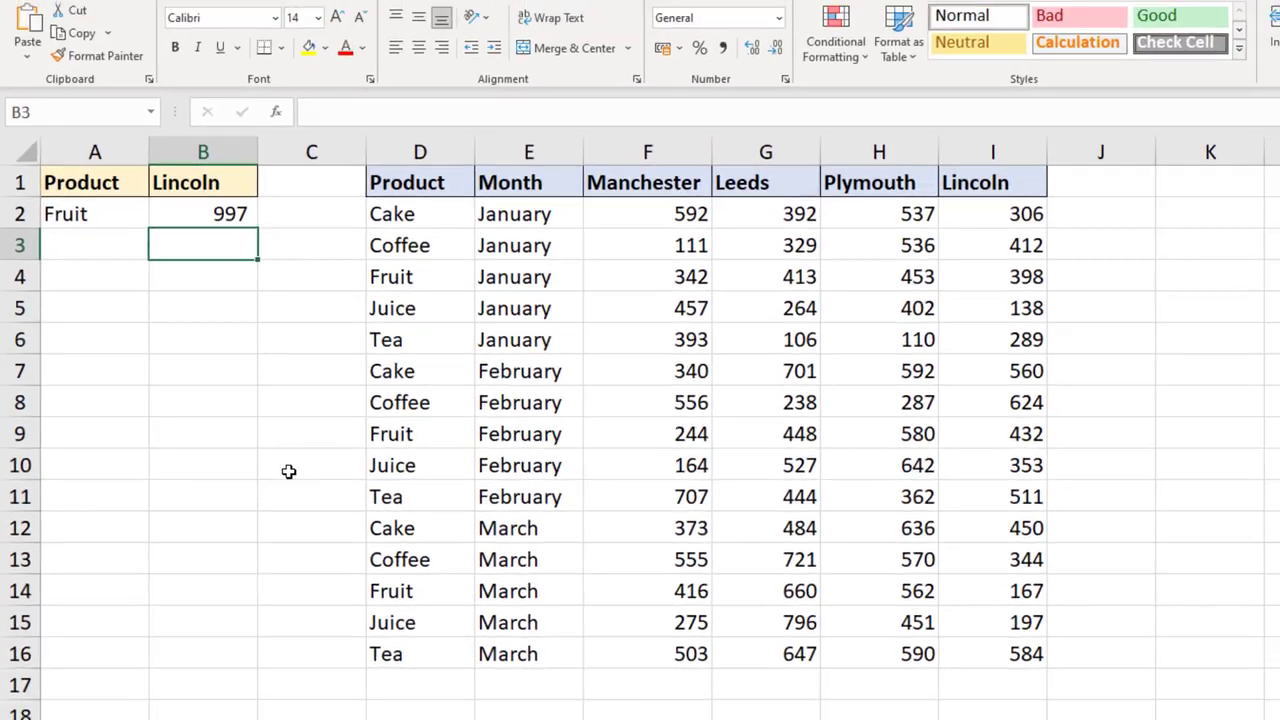
Return to B2 to display its SUM formula.
key("Up")
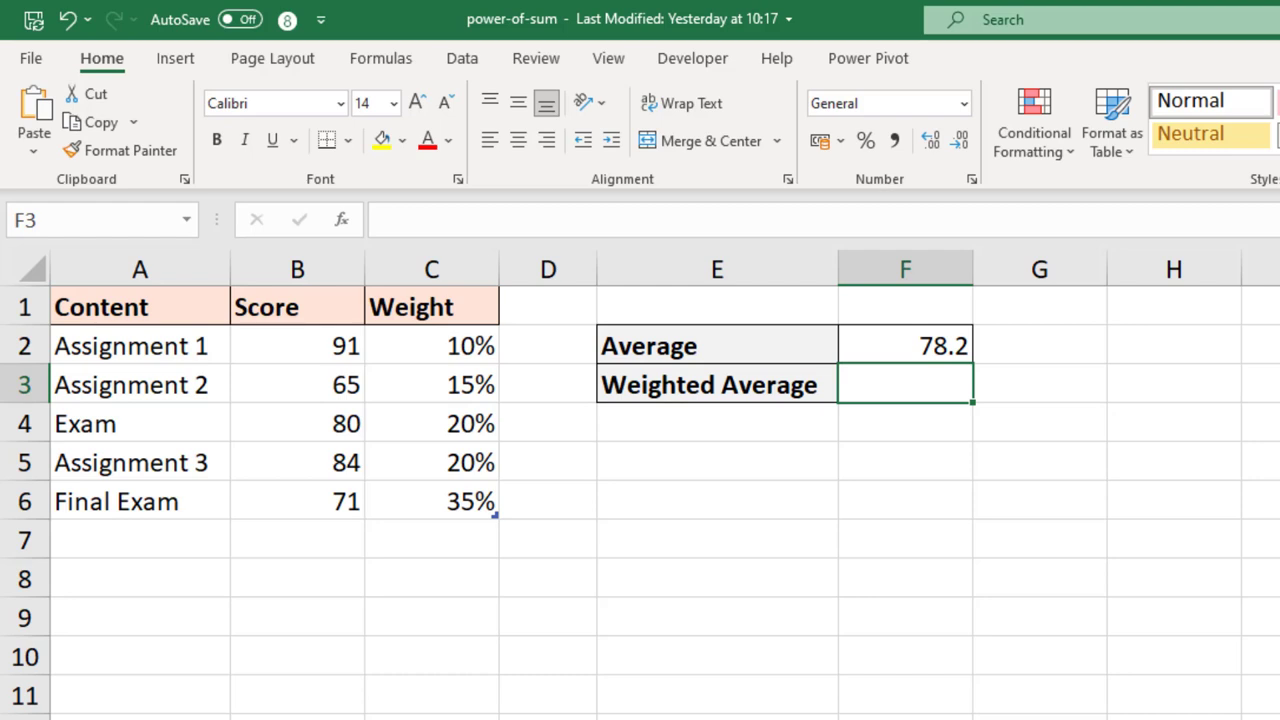
Enter a SUM in F3 multiplying each Score by its Weight, giving the weighted average 76.5.
type("=s")
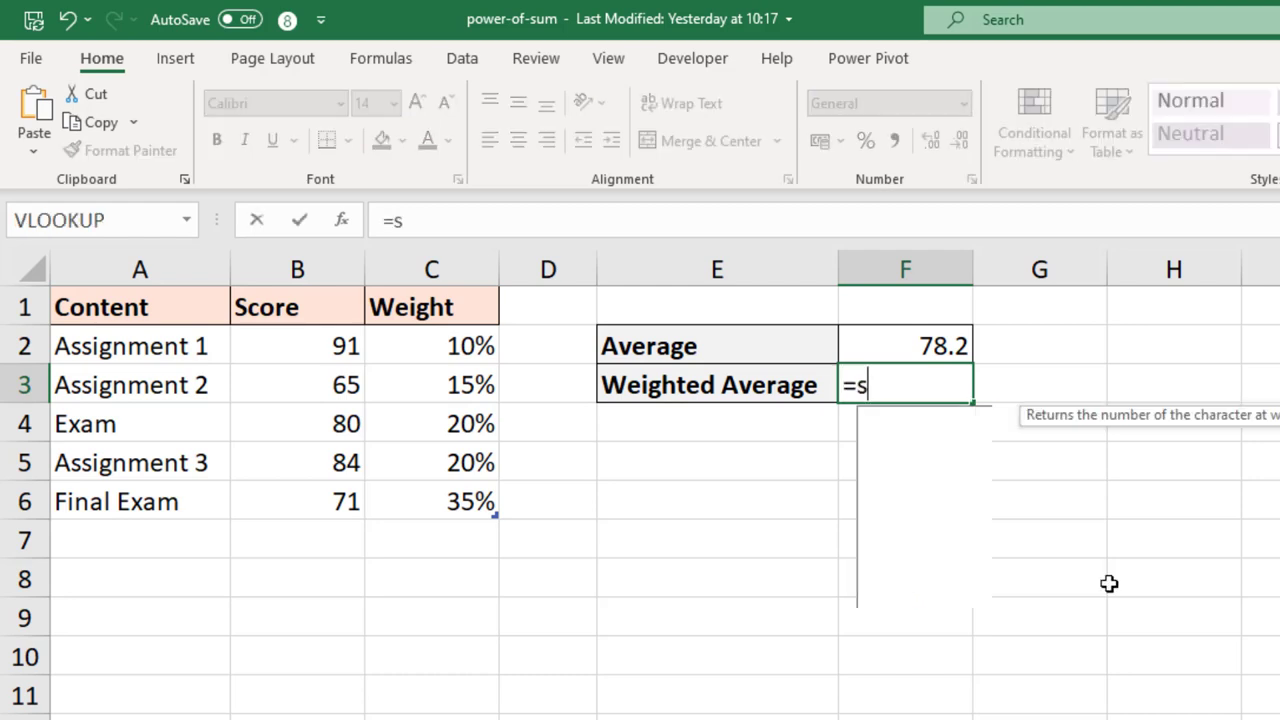
type("um(")
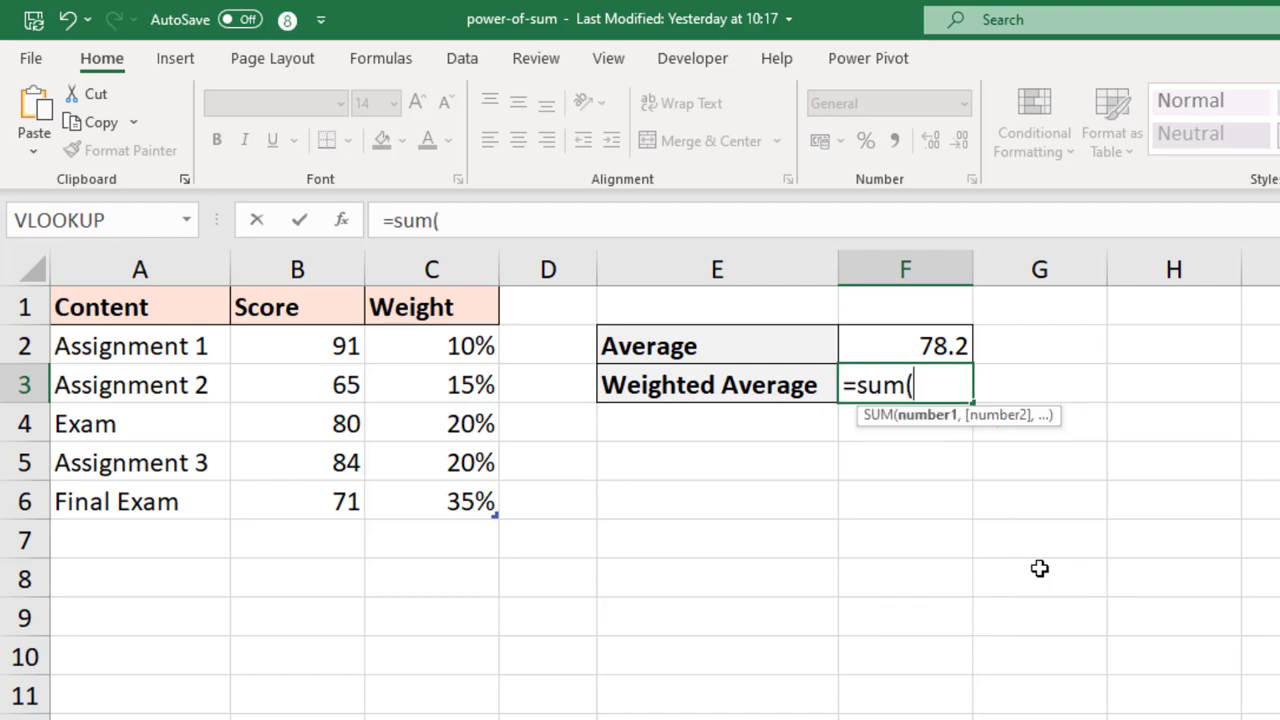
left_click_drag(323, 346, 329, 581)
type("*")
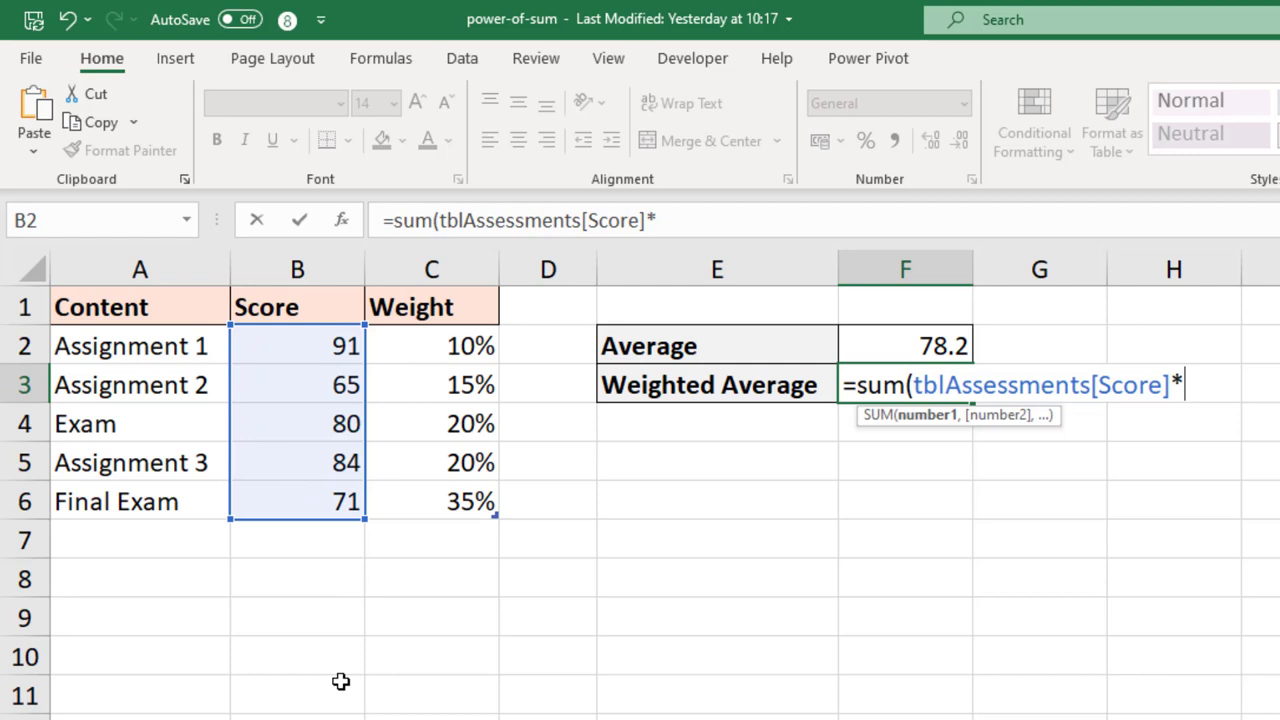
left_click_drag(466, 346, 472, 500)
type("/")
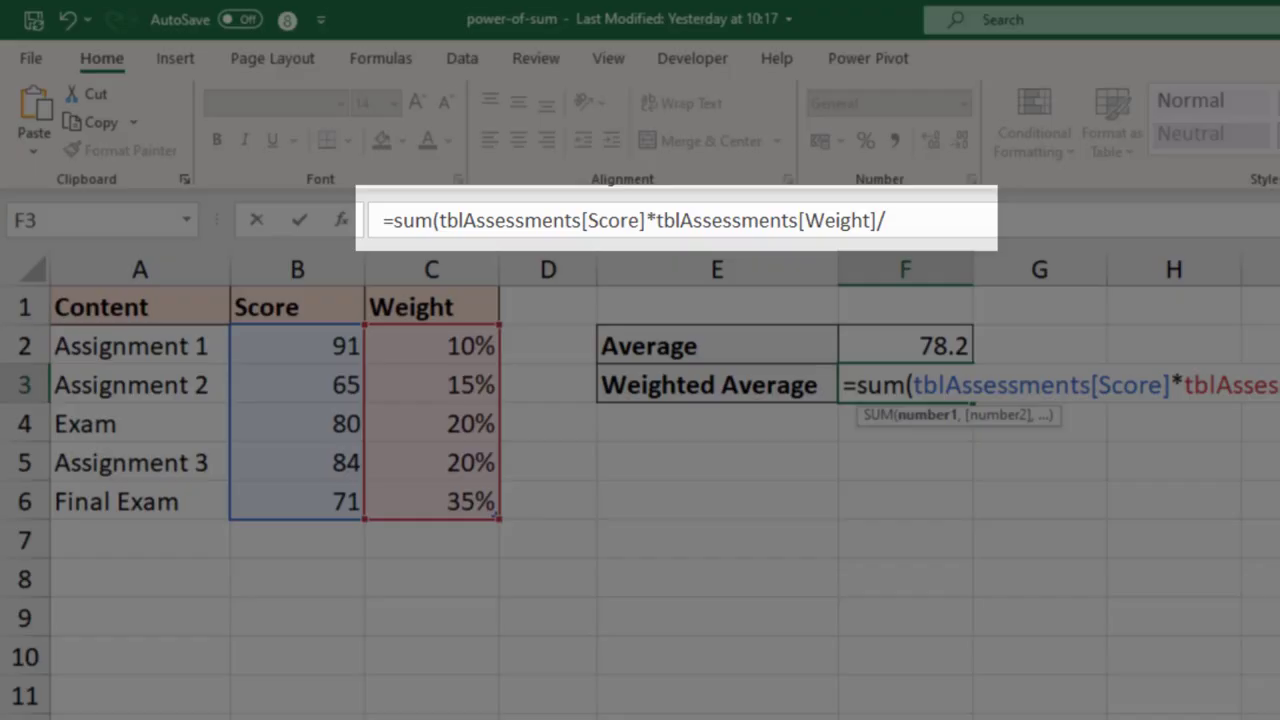
type("1")
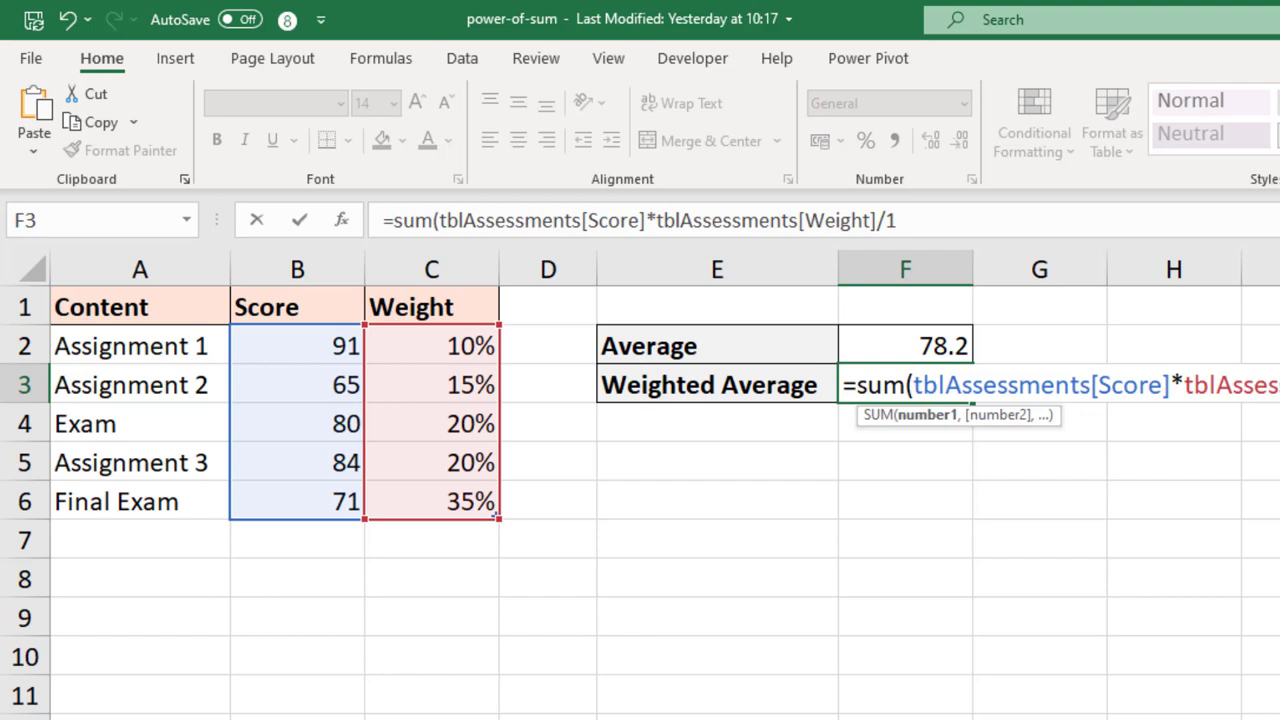
type(")")
key("Return")
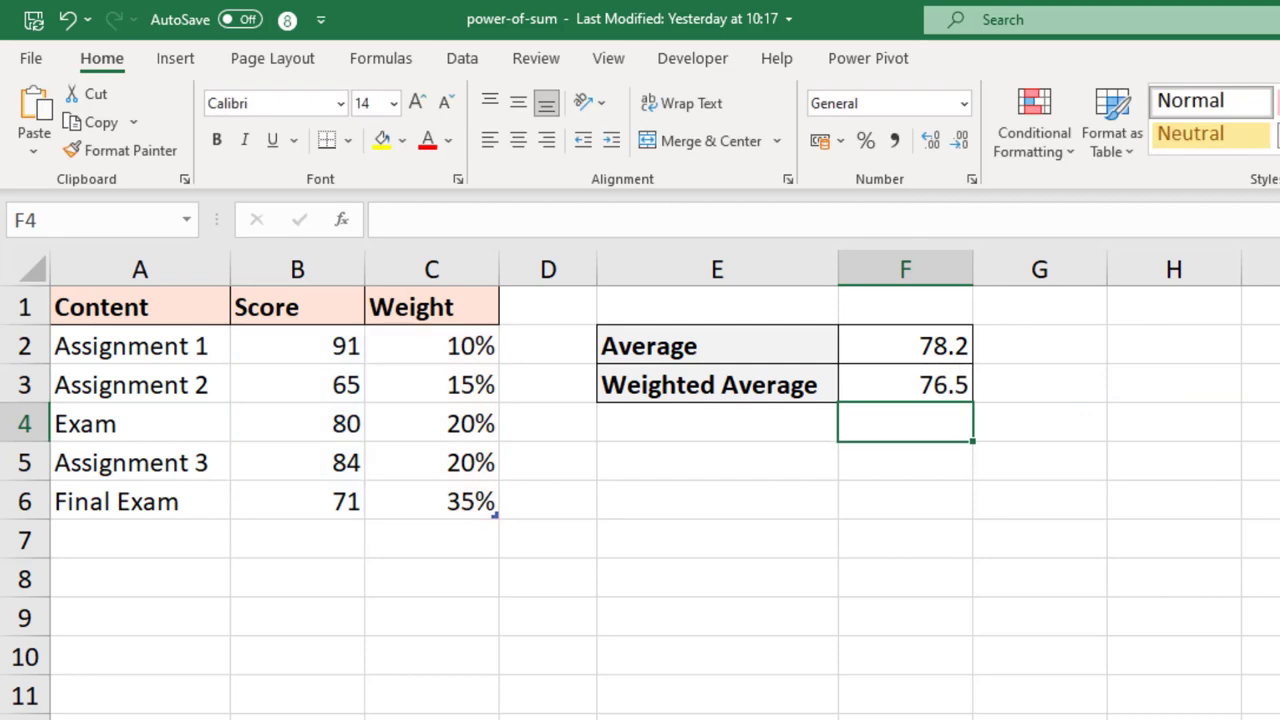